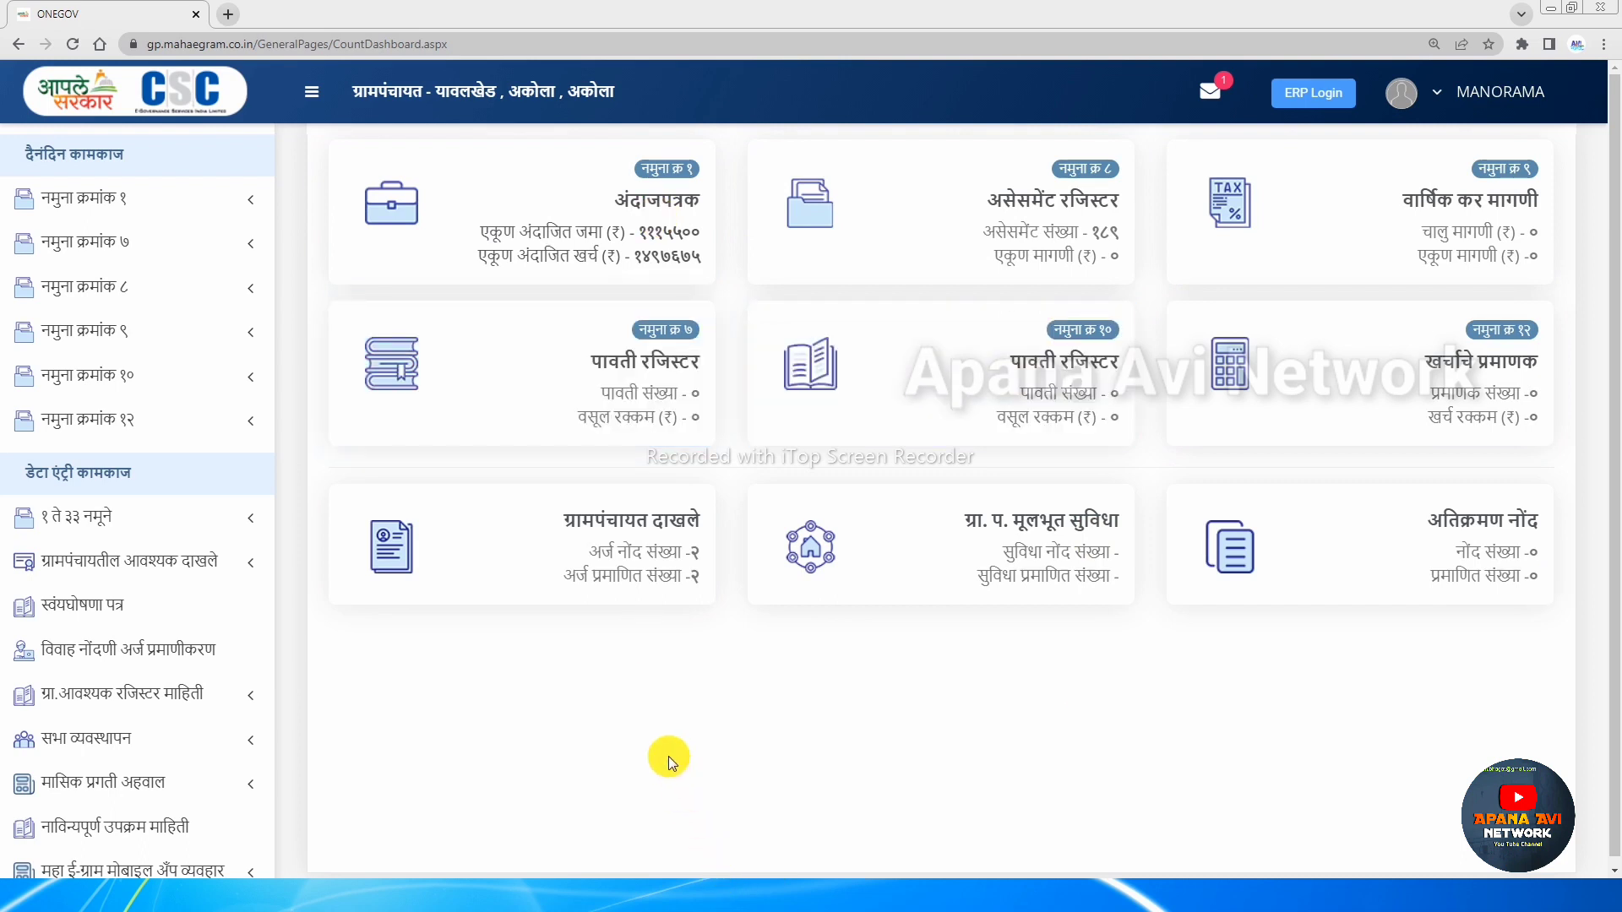
Open the इतर नावे नोंद form in the मालमत्ता माहिती section of नमुना क्रमांक ८
click(125, 288)
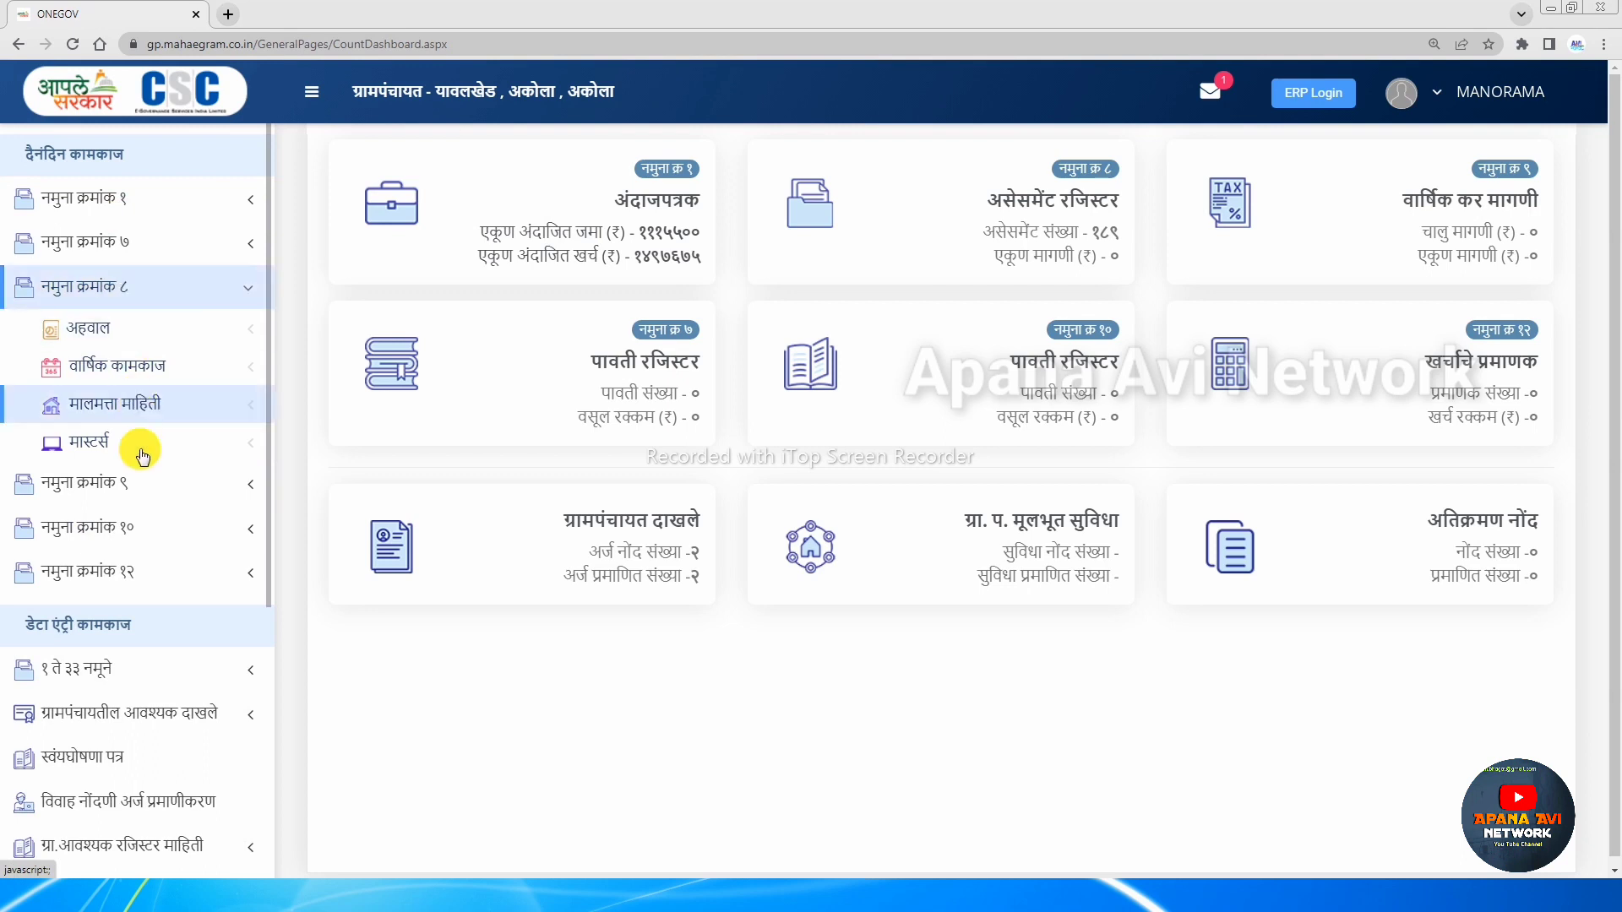
click(145, 409)
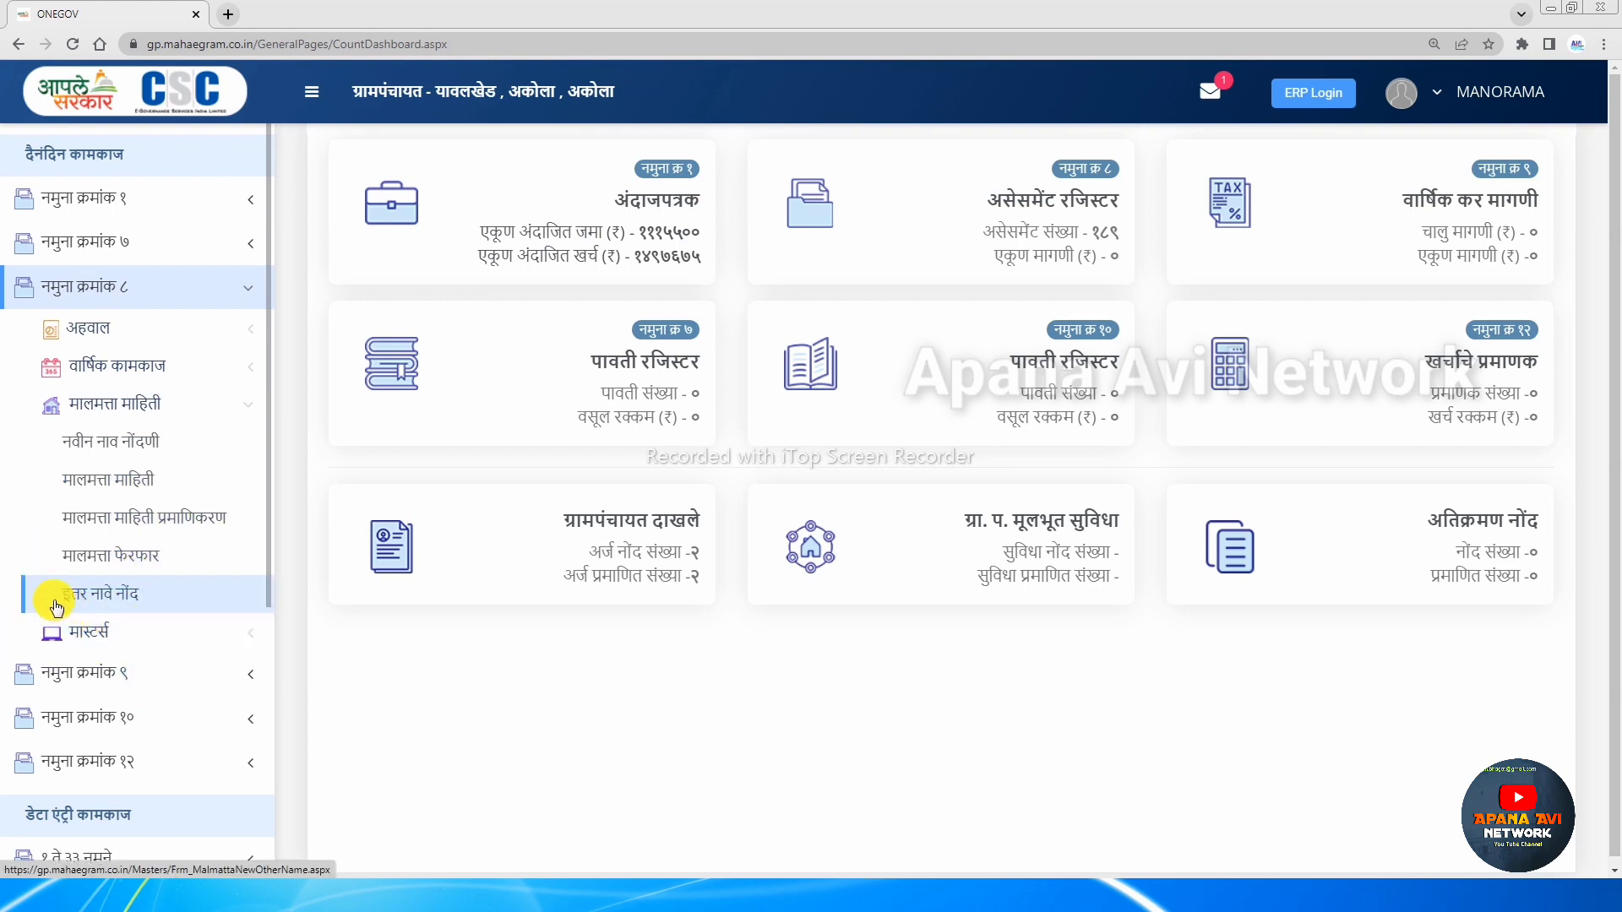
click(128, 593)
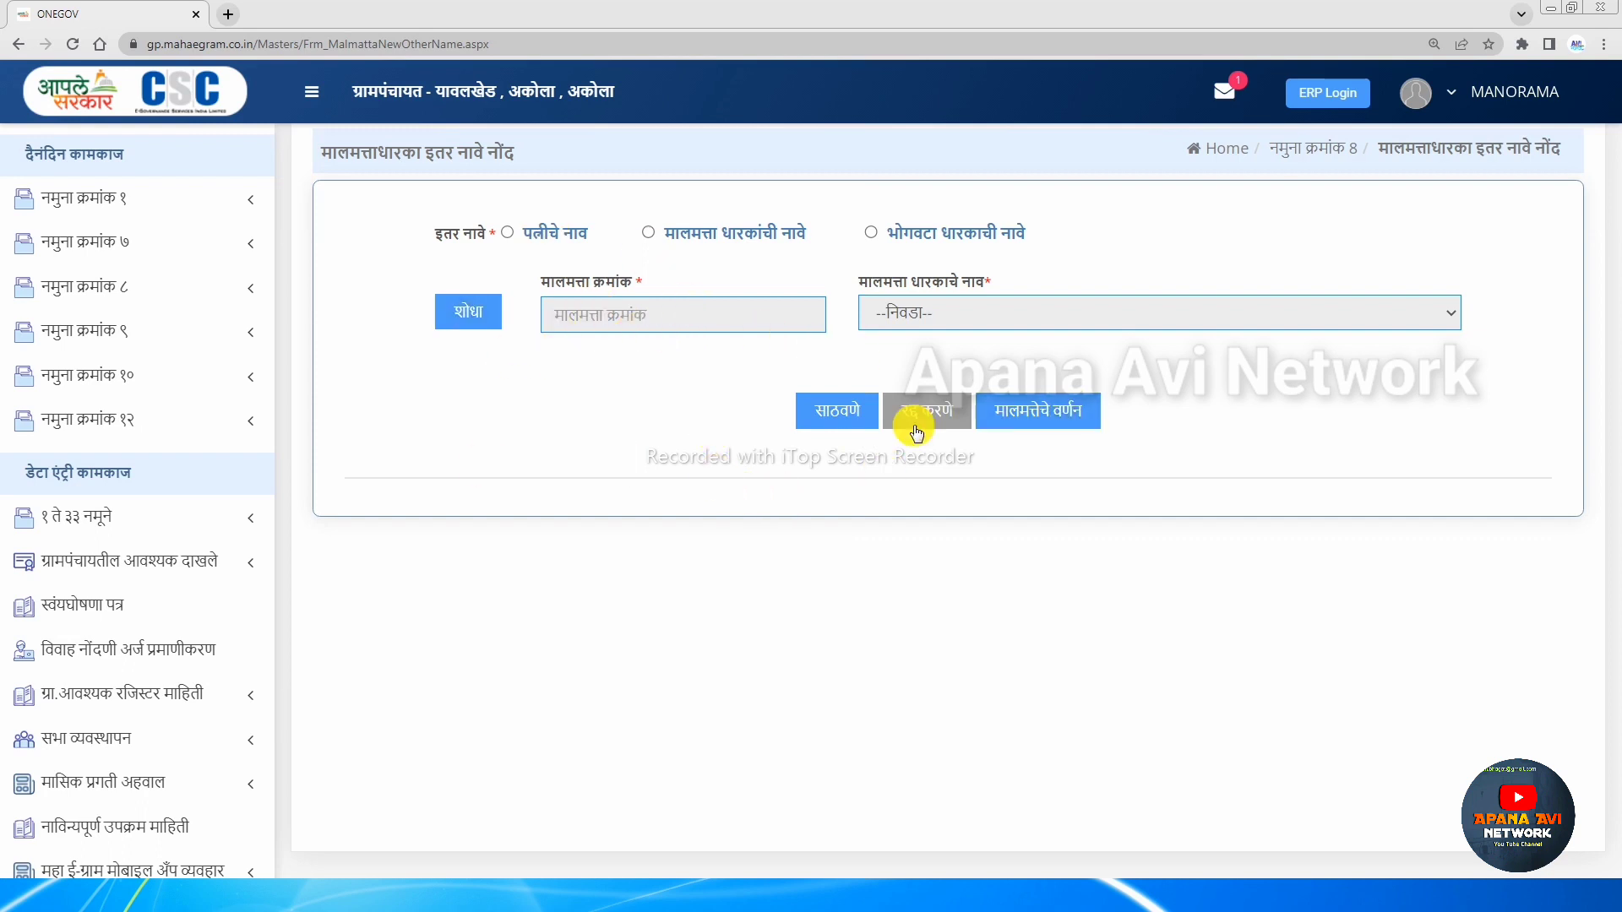
Open the मालमत्ता माहिती form under नमुना क्रमांक ८
click(150, 285)
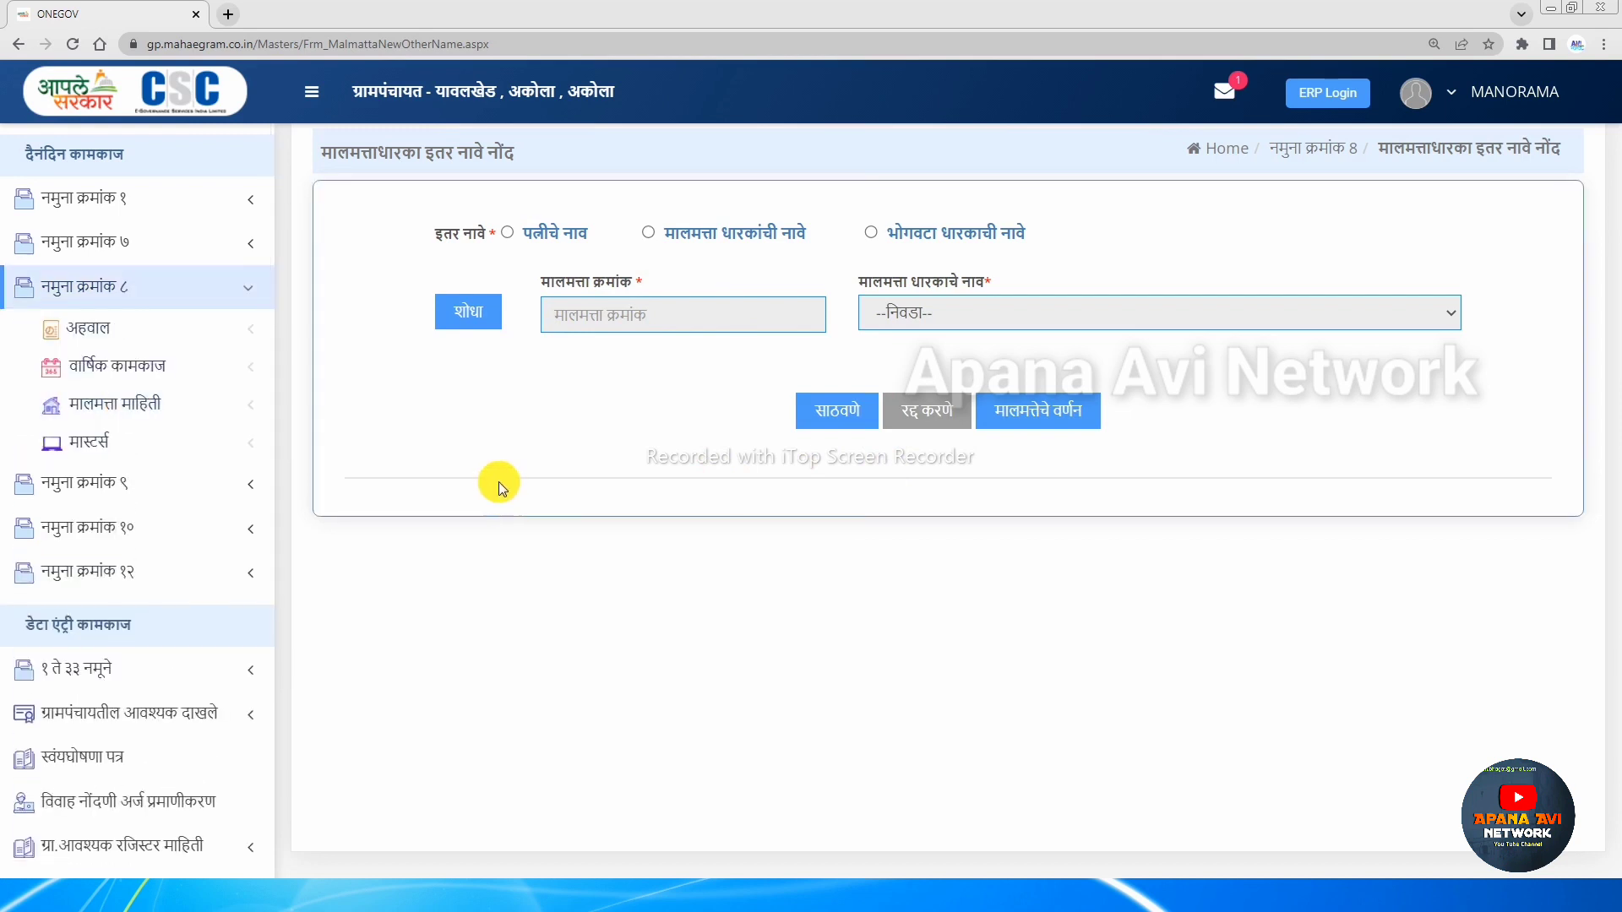
click(133, 414)
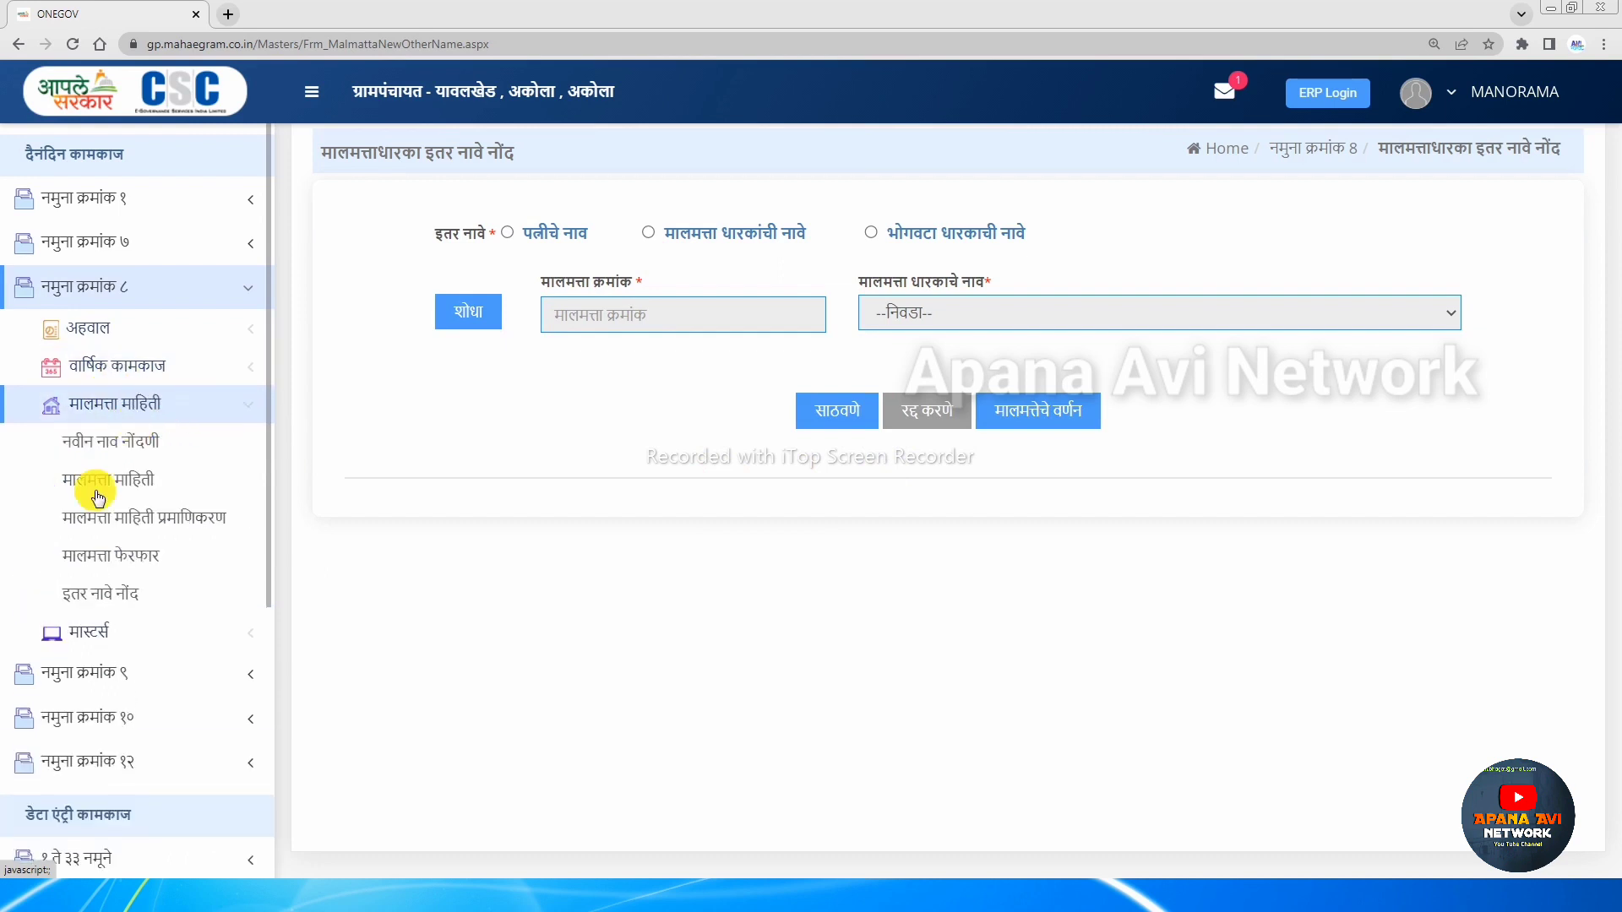
click(147, 485)
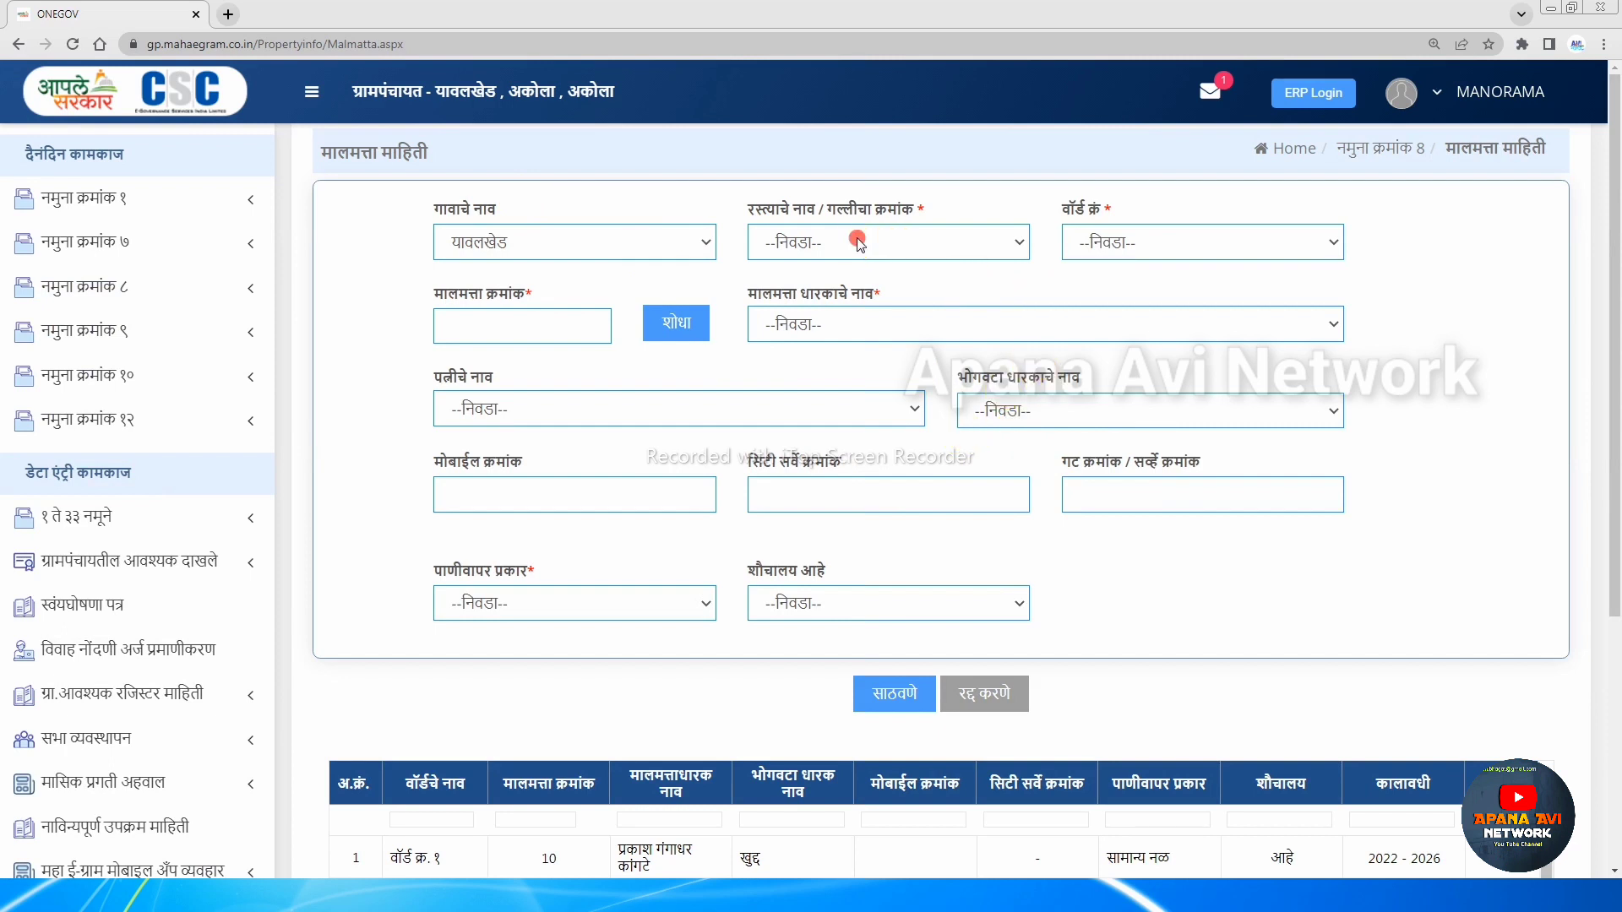
Set the property's road name to गावातील मुख्य रस्ता and its ward to वॉर्ड क्र. १
click(1005, 245)
click(1021, 272)
click(1140, 245)
click(1107, 290)
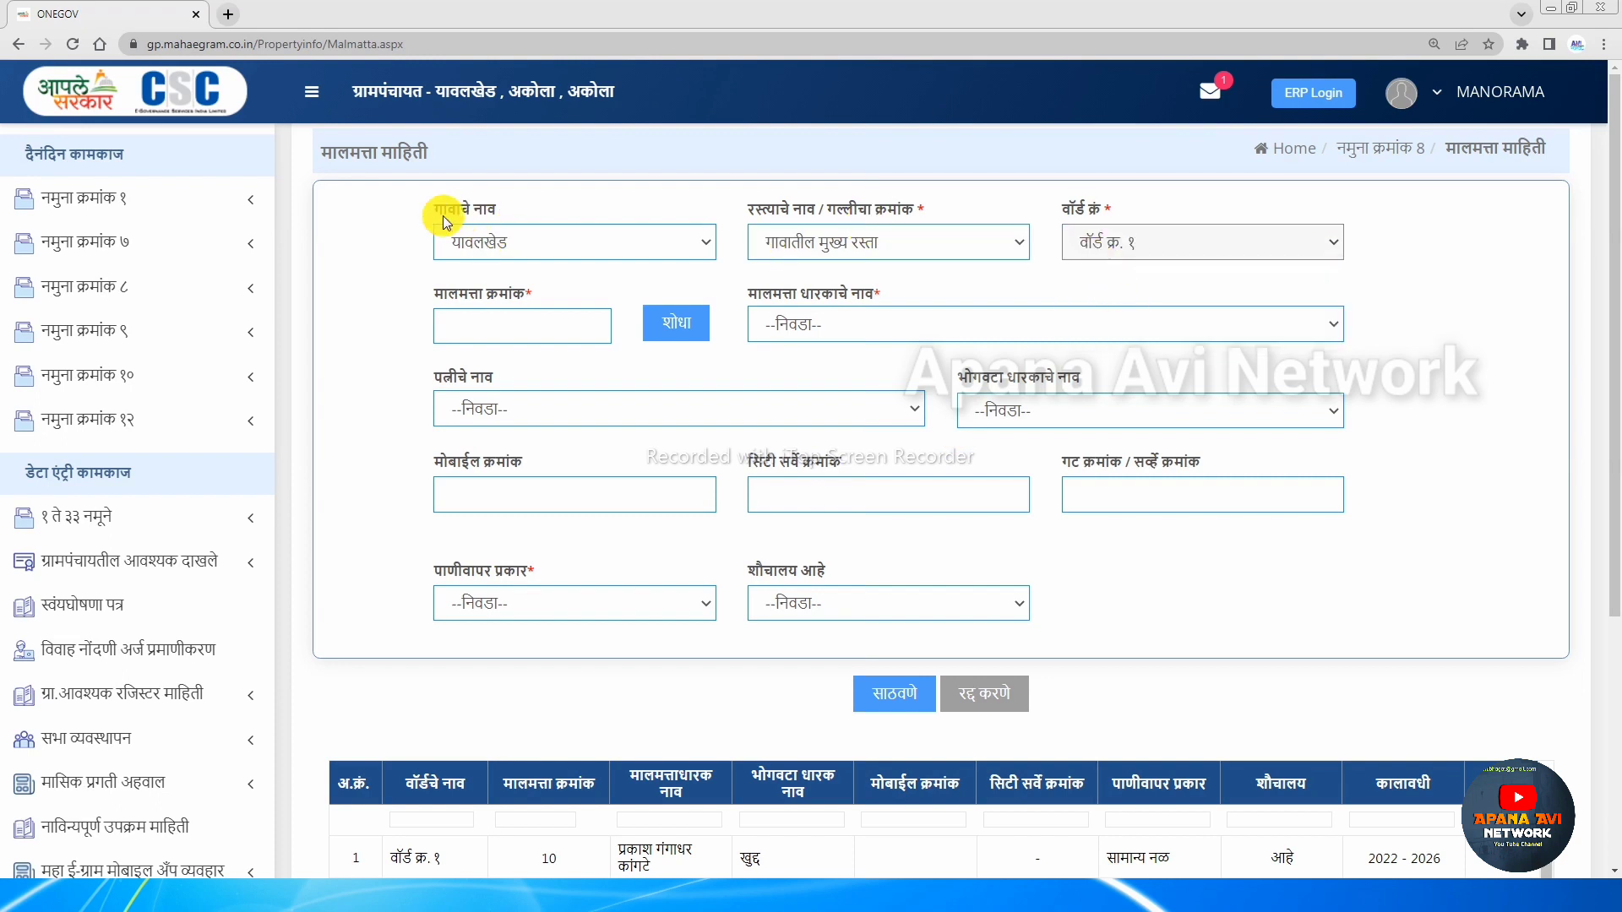
drag(443, 221, 1113, 196)
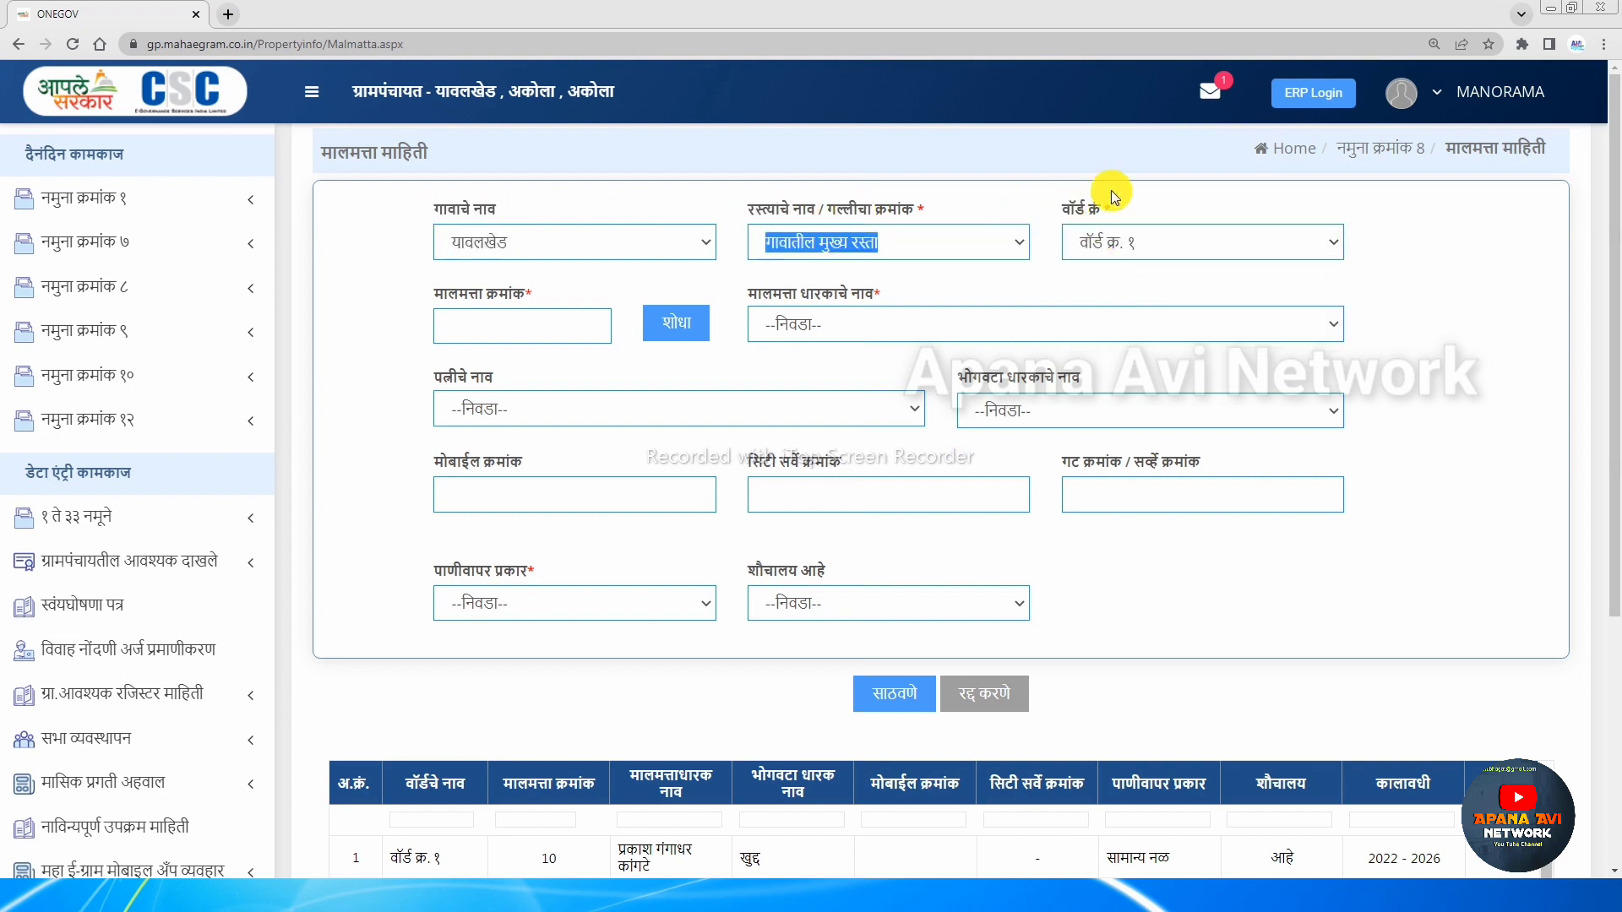
Enter property number 209 and choose the property holder's name from the registered names
click(466, 318)
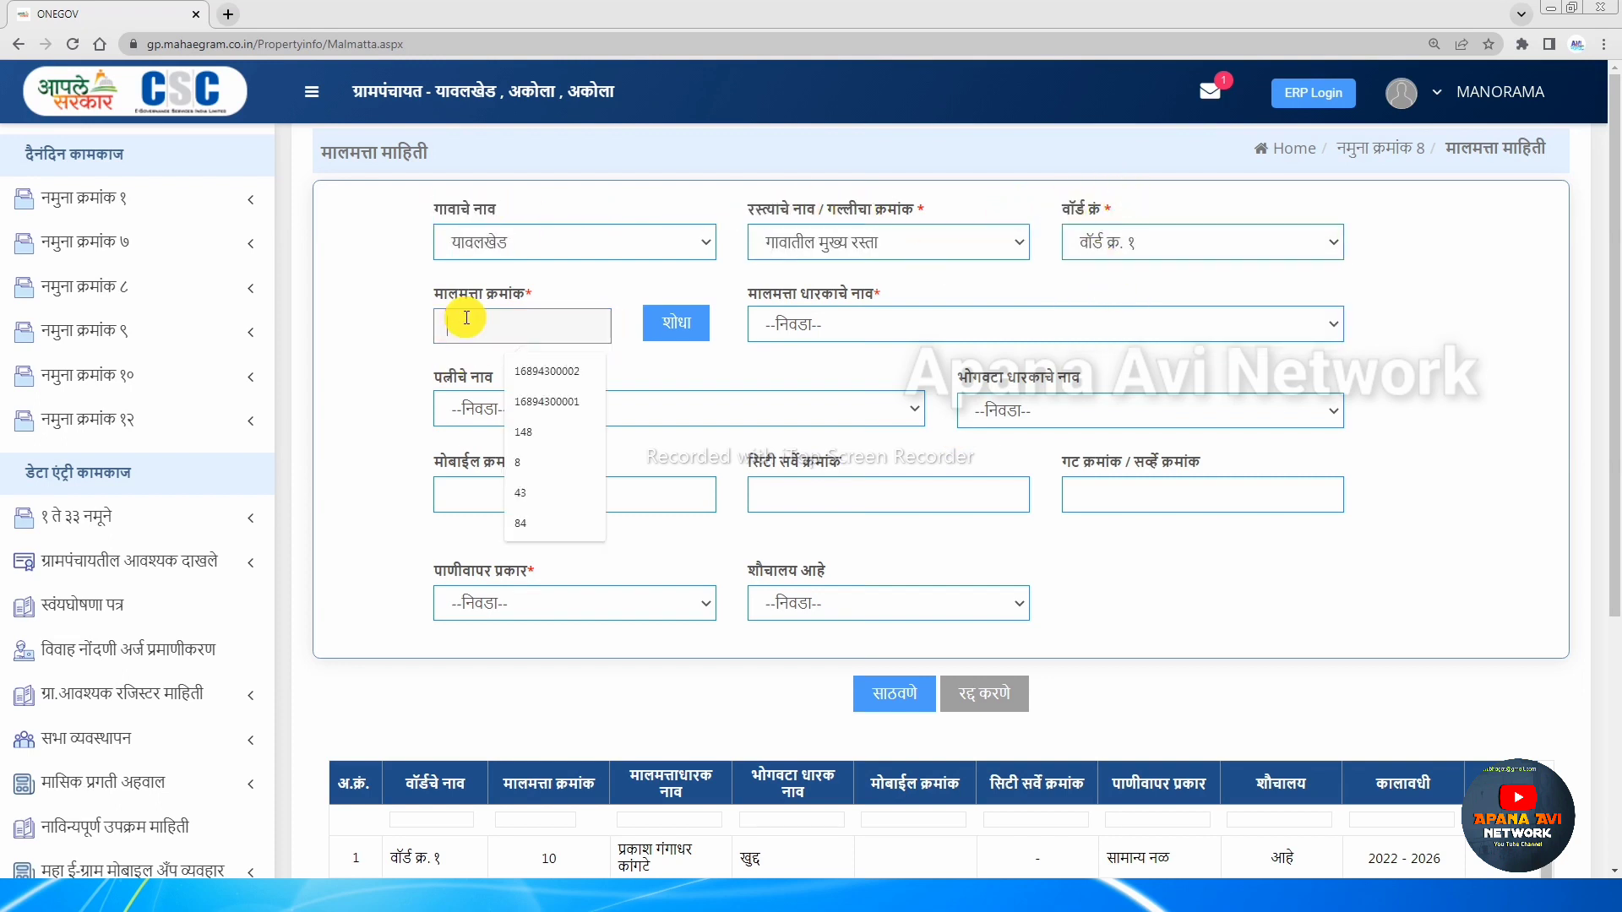
text(209)
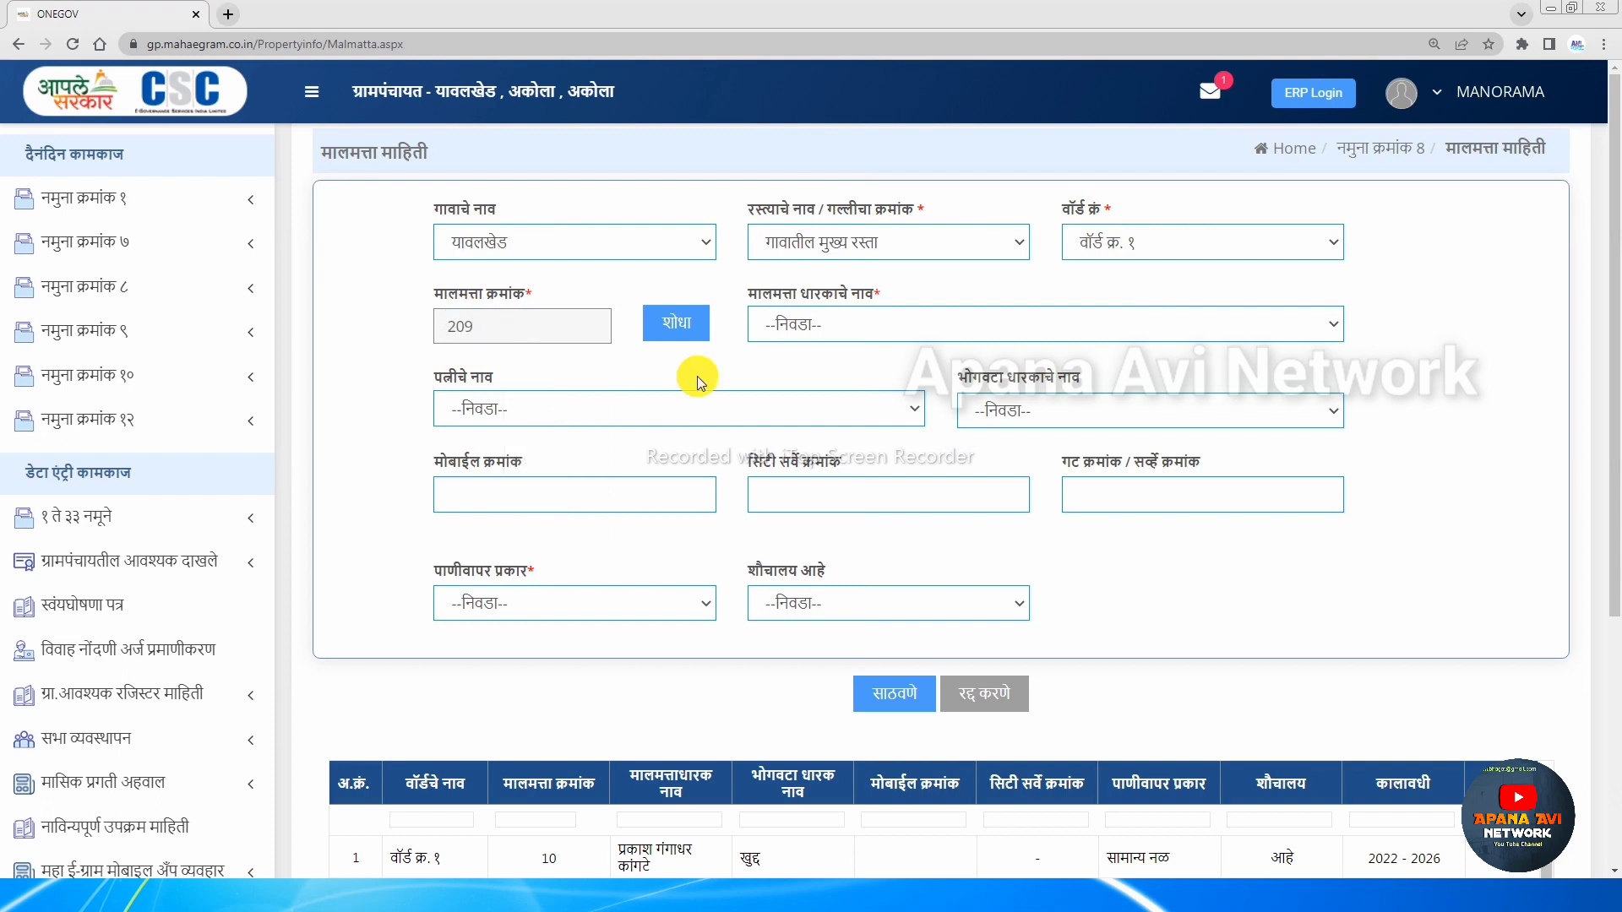
click(826, 328)
scroll(938, 473, down, 5)
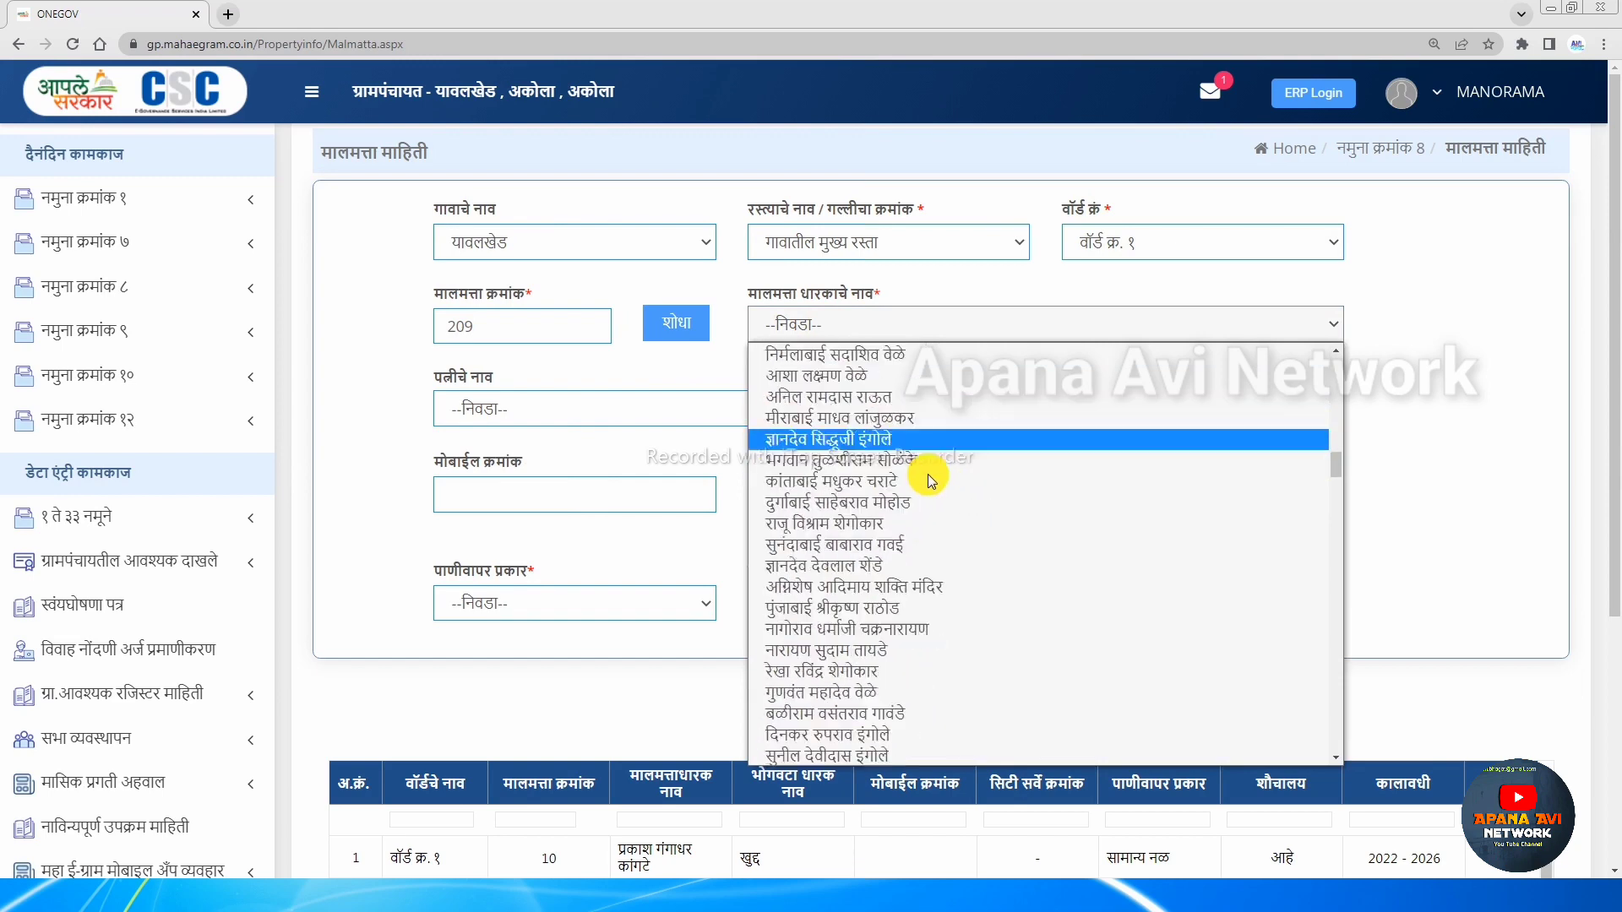
scroll(926, 453, down, 5)
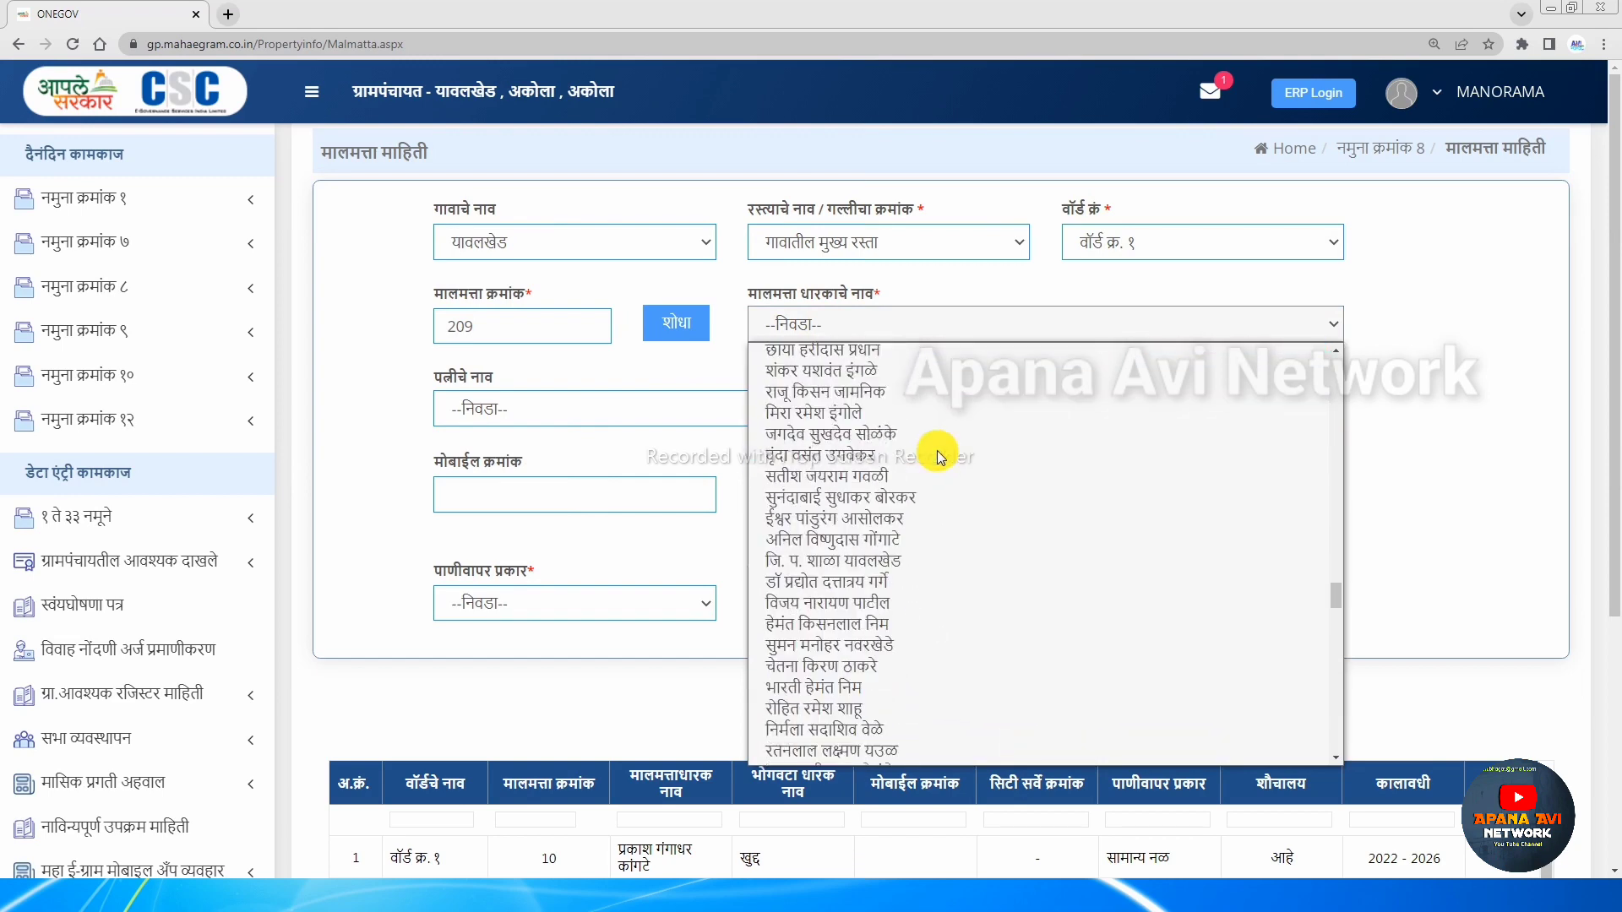
scroll(946, 456, down, 3)
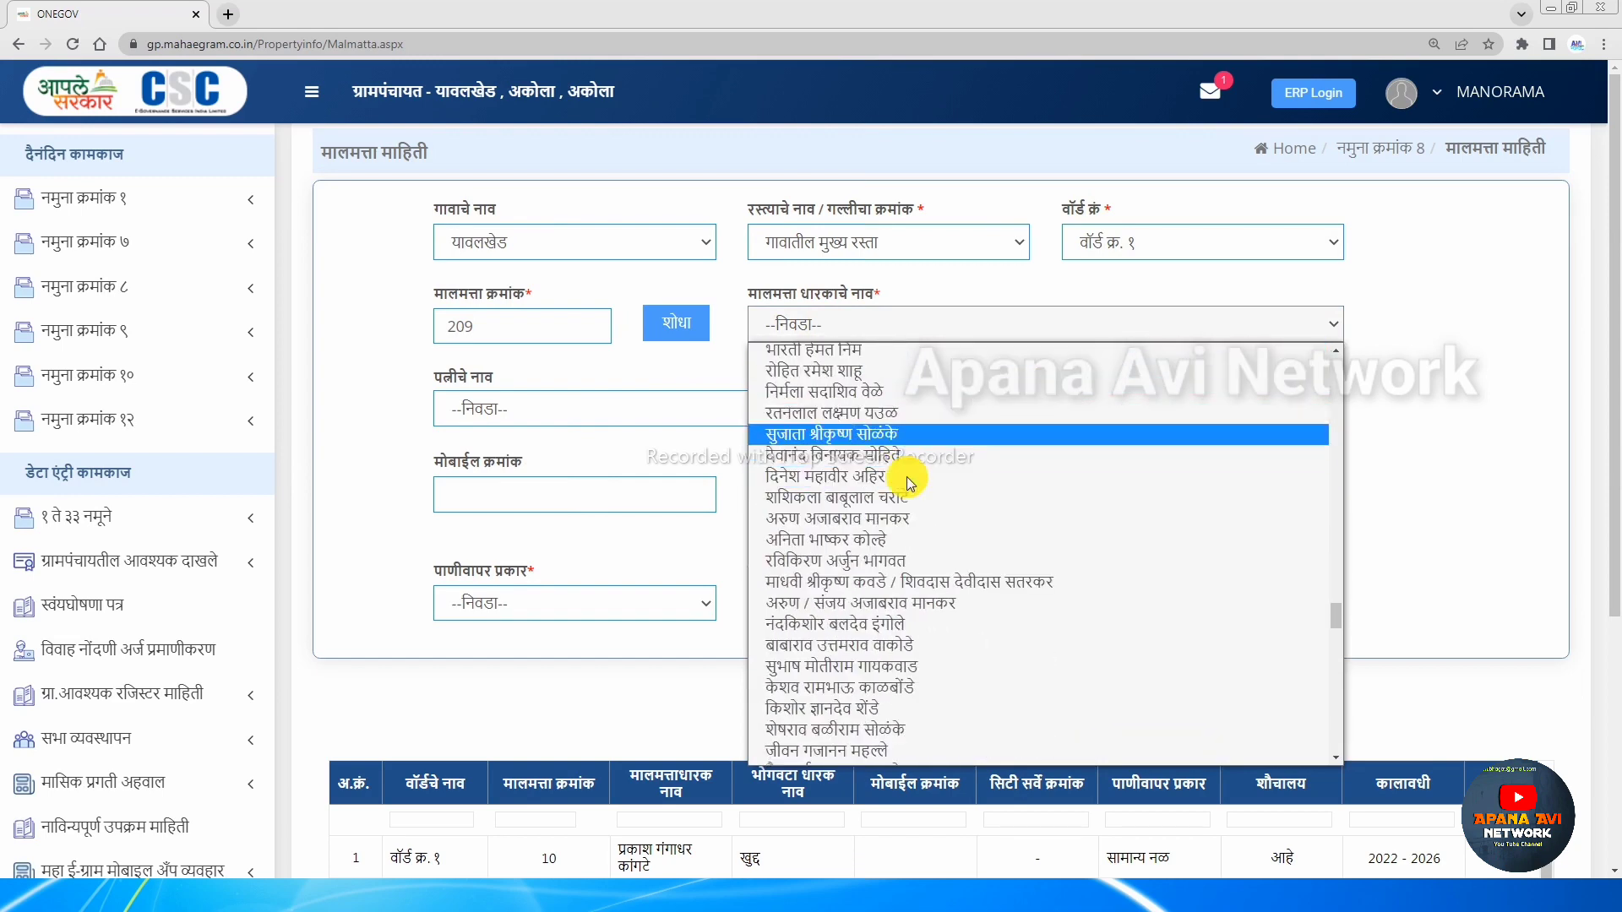
click(902, 457)
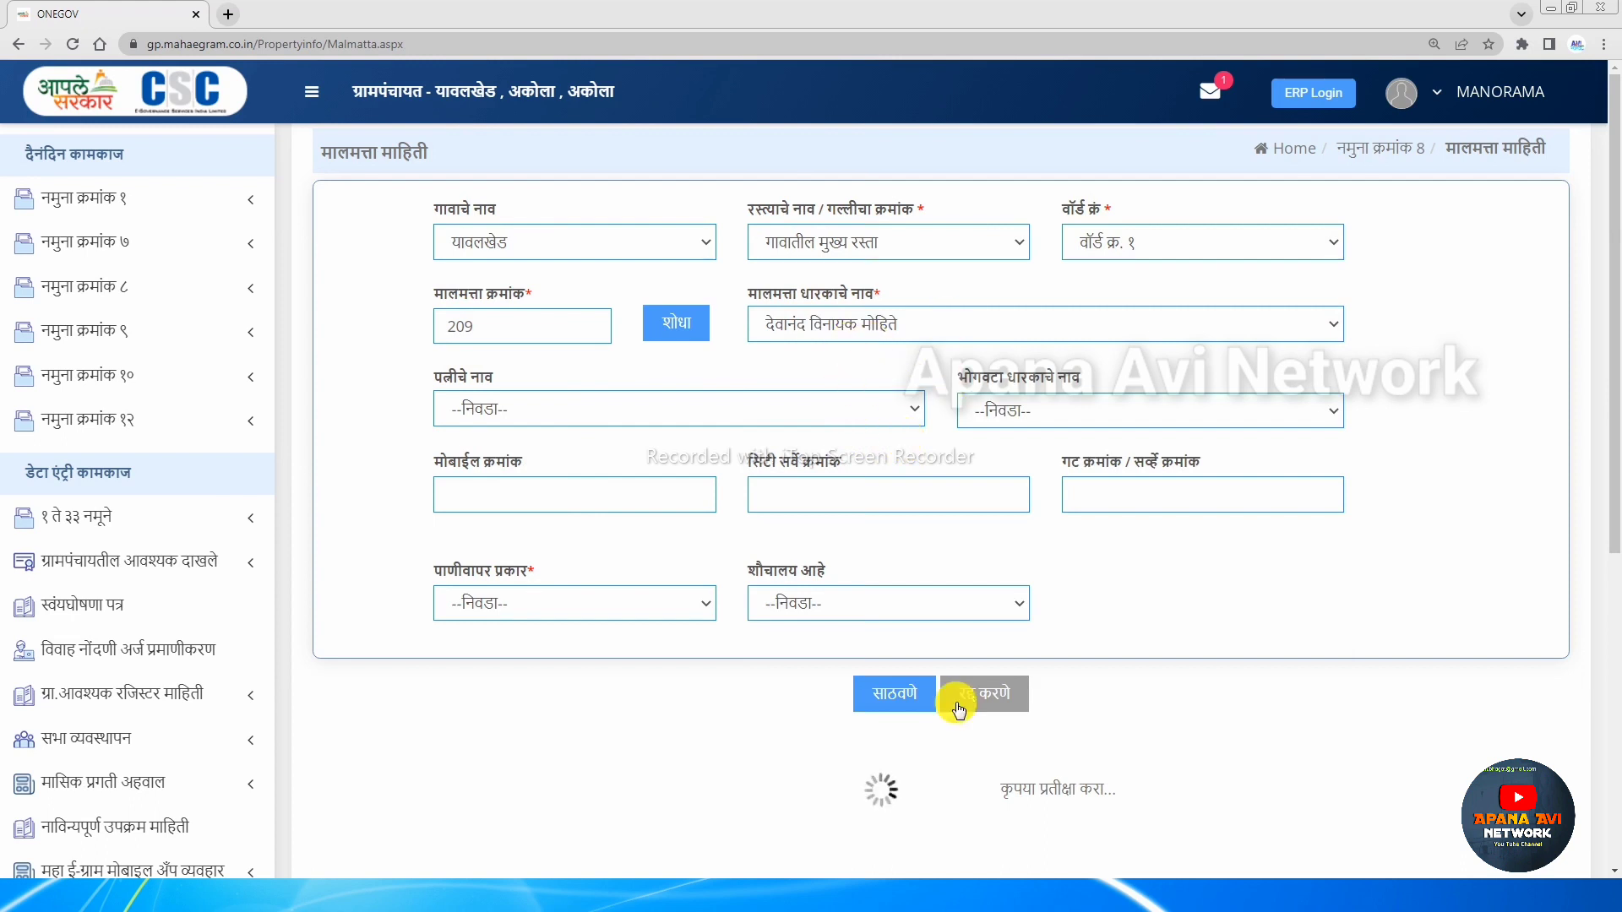
scroll(972, 798, down, 1)
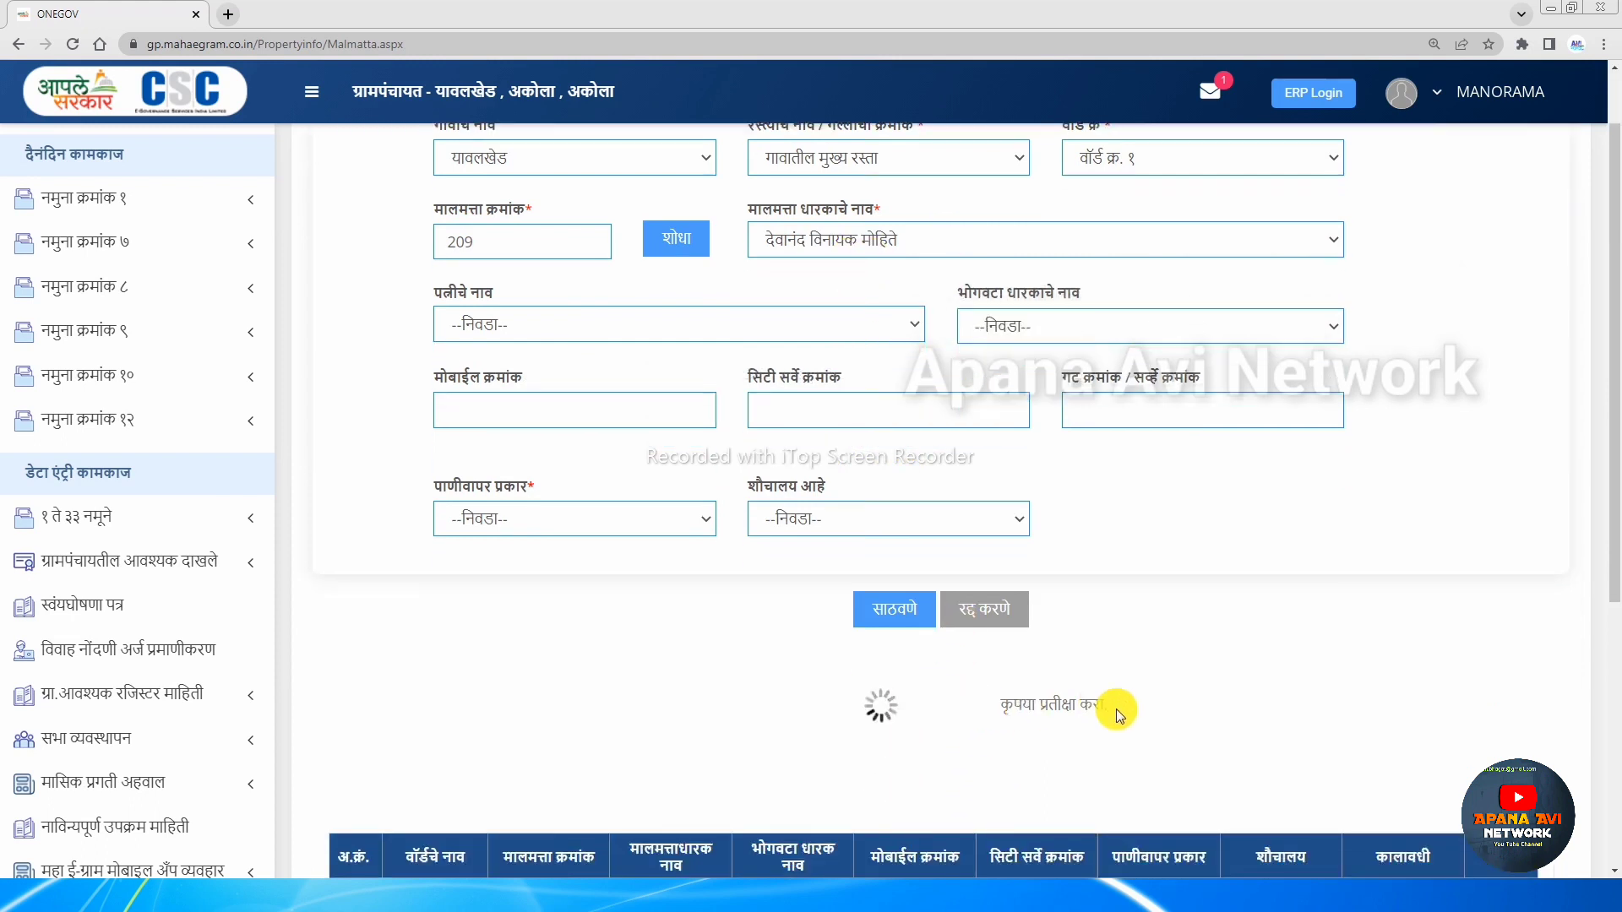
drag(1132, 708, 970, 719)
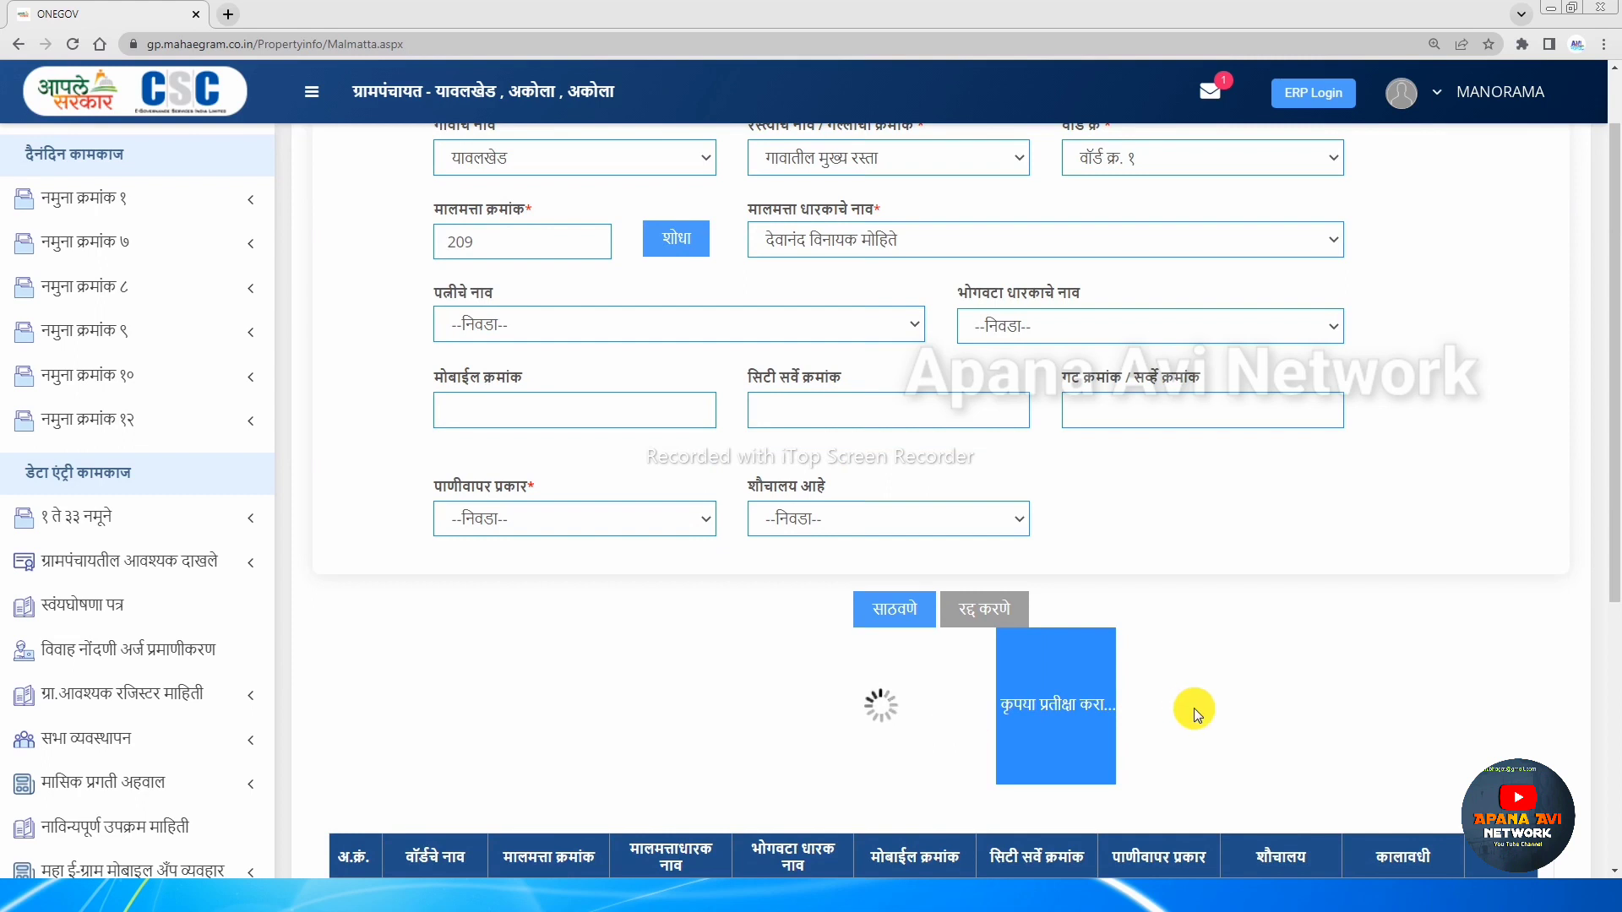
click(1109, 709)
scroll(1107, 710, up, 1)
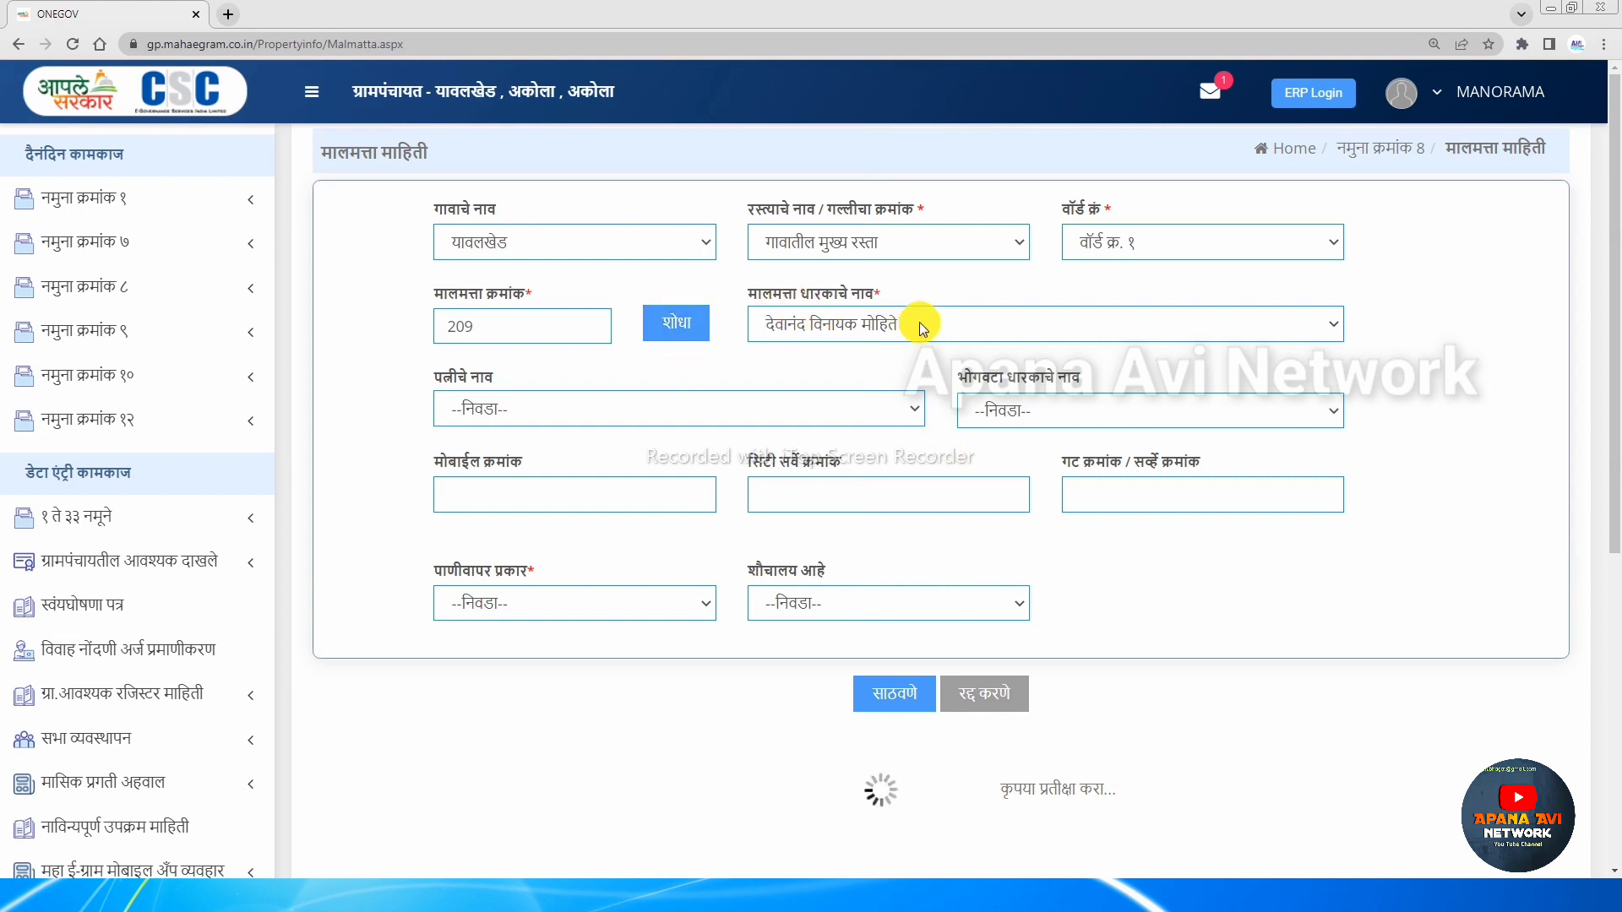
drag(427, 378, 510, 382)
click(511, 381)
drag(943, 381, 1093, 377)
click(1093, 377)
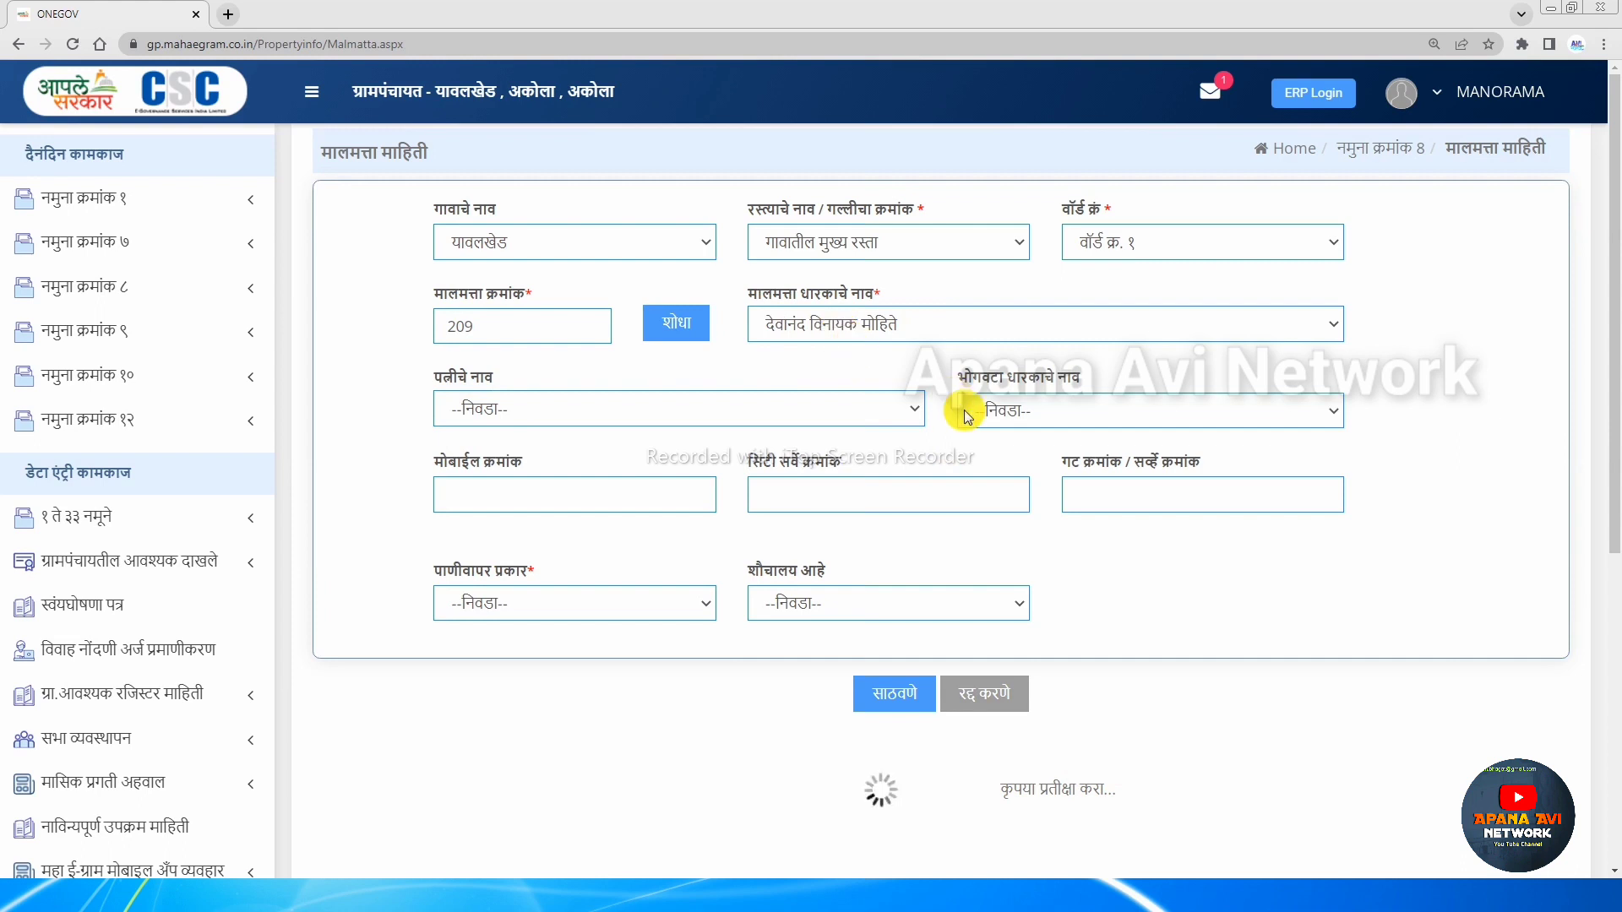
click(1011, 411)
click(1011, 411)
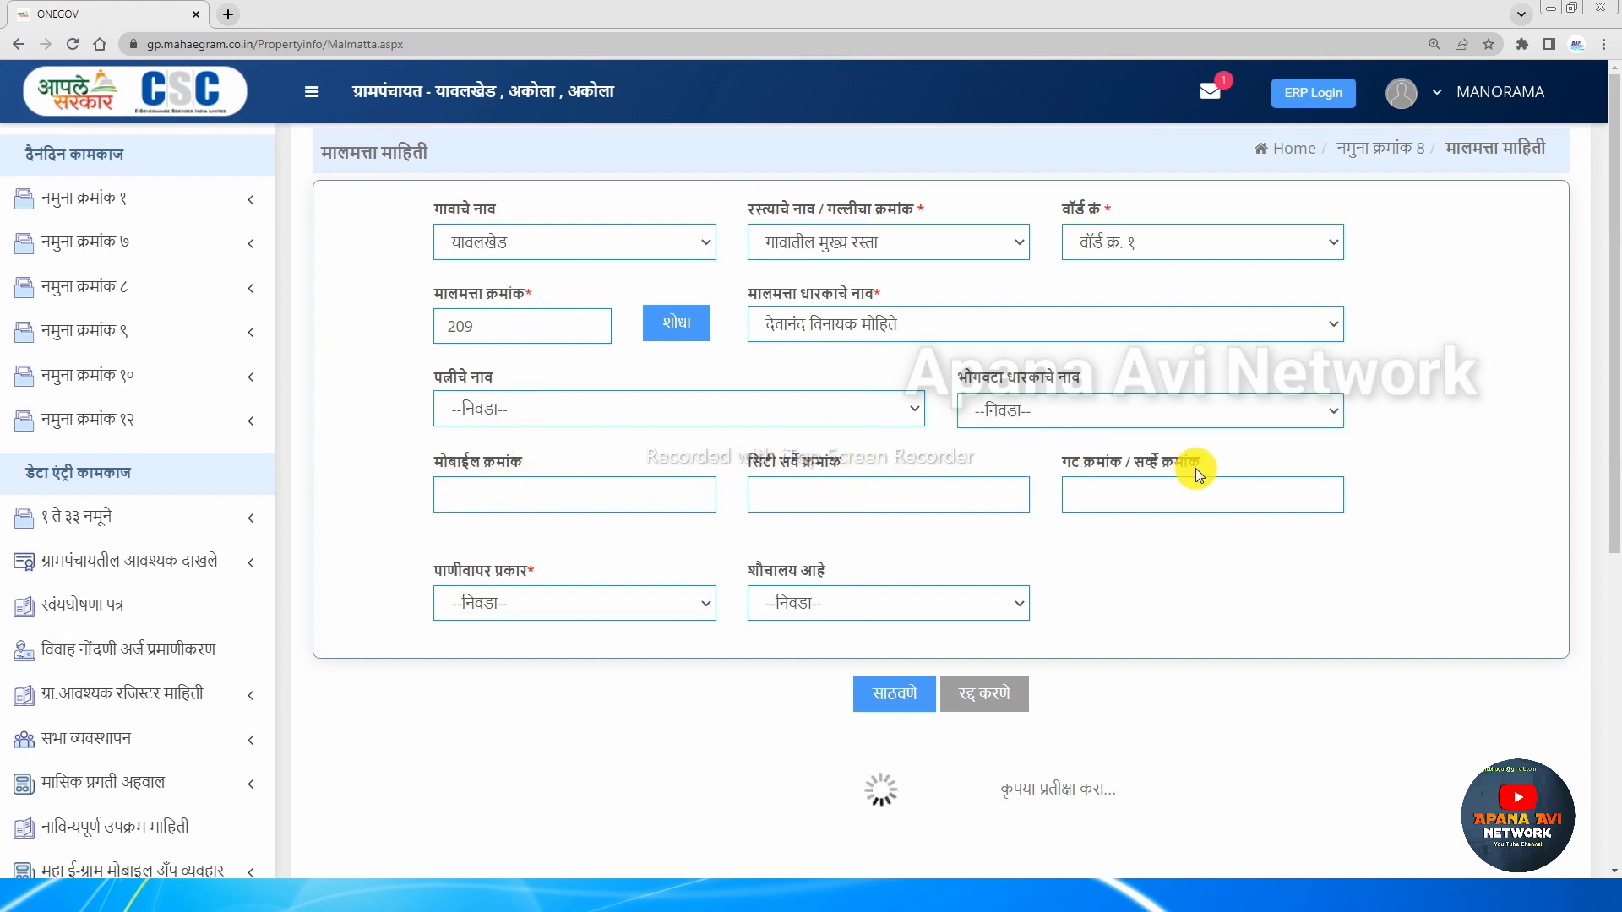
Set the water-use type (पाणीवापर प्रकार) to वापर नाही and the toilet availability (शौचालय आहे) to नाही
click(535, 574)
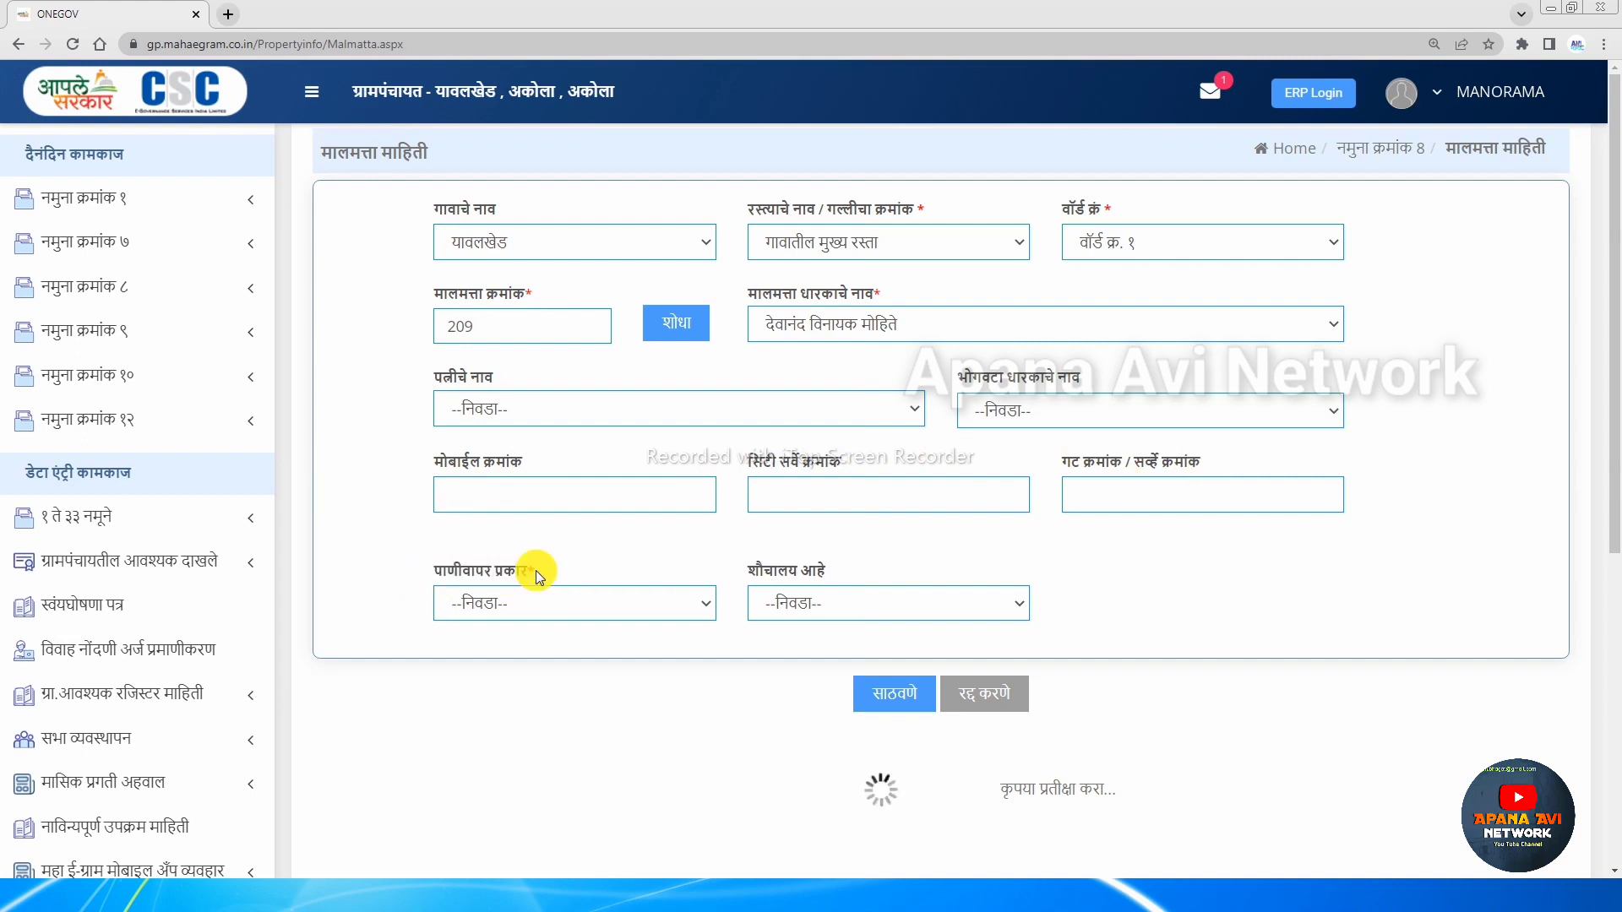
click(505, 615)
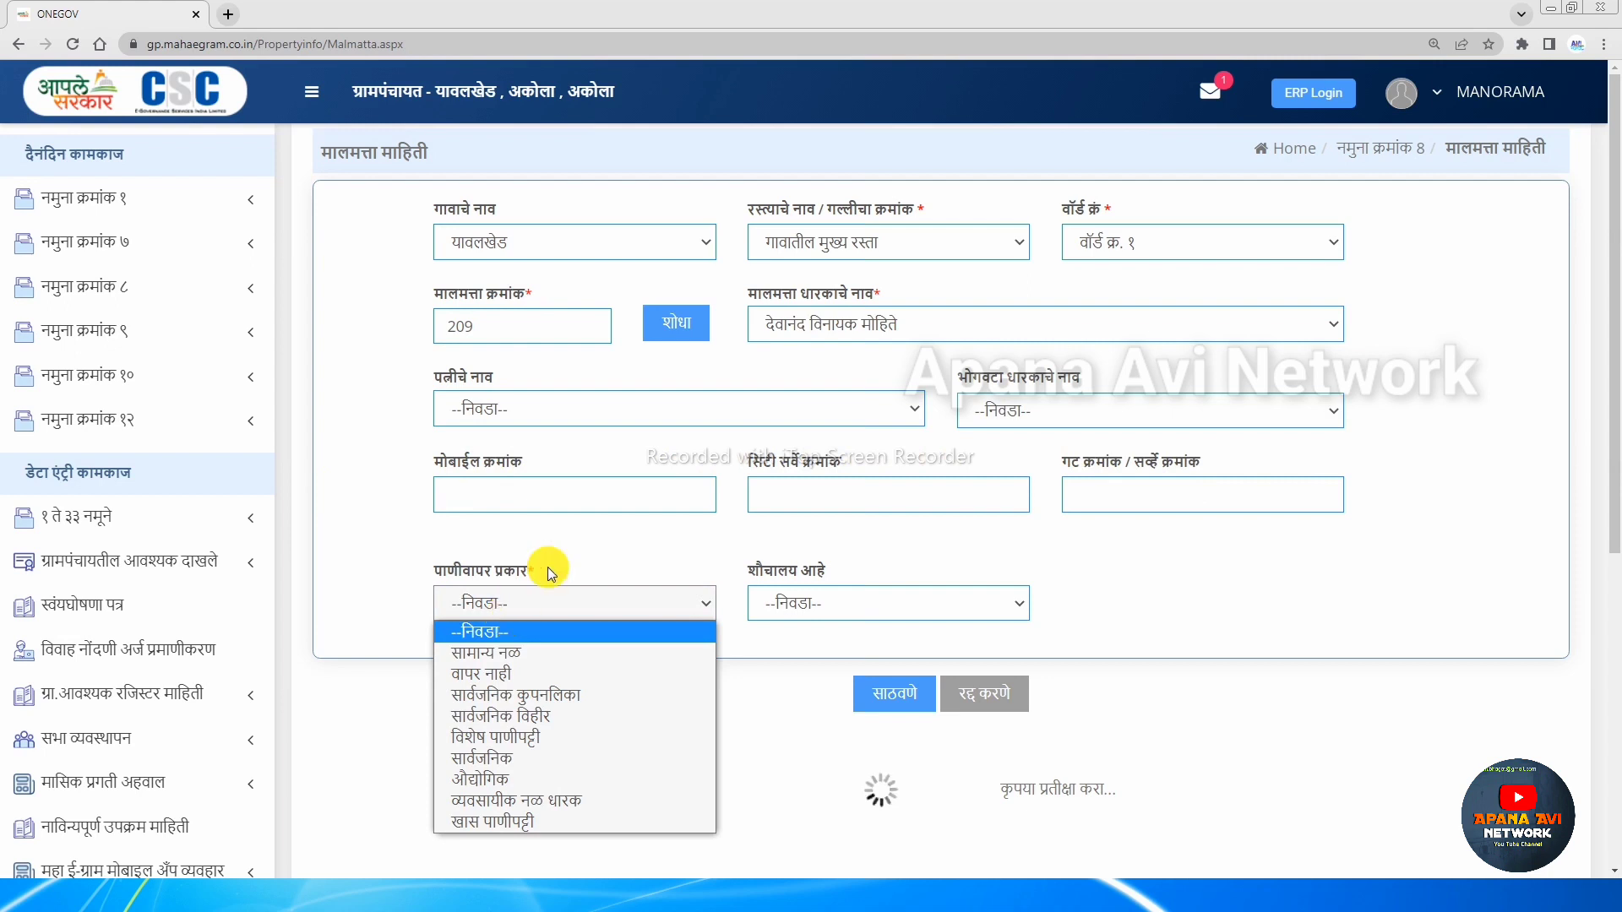
click(561, 562)
click(525, 601)
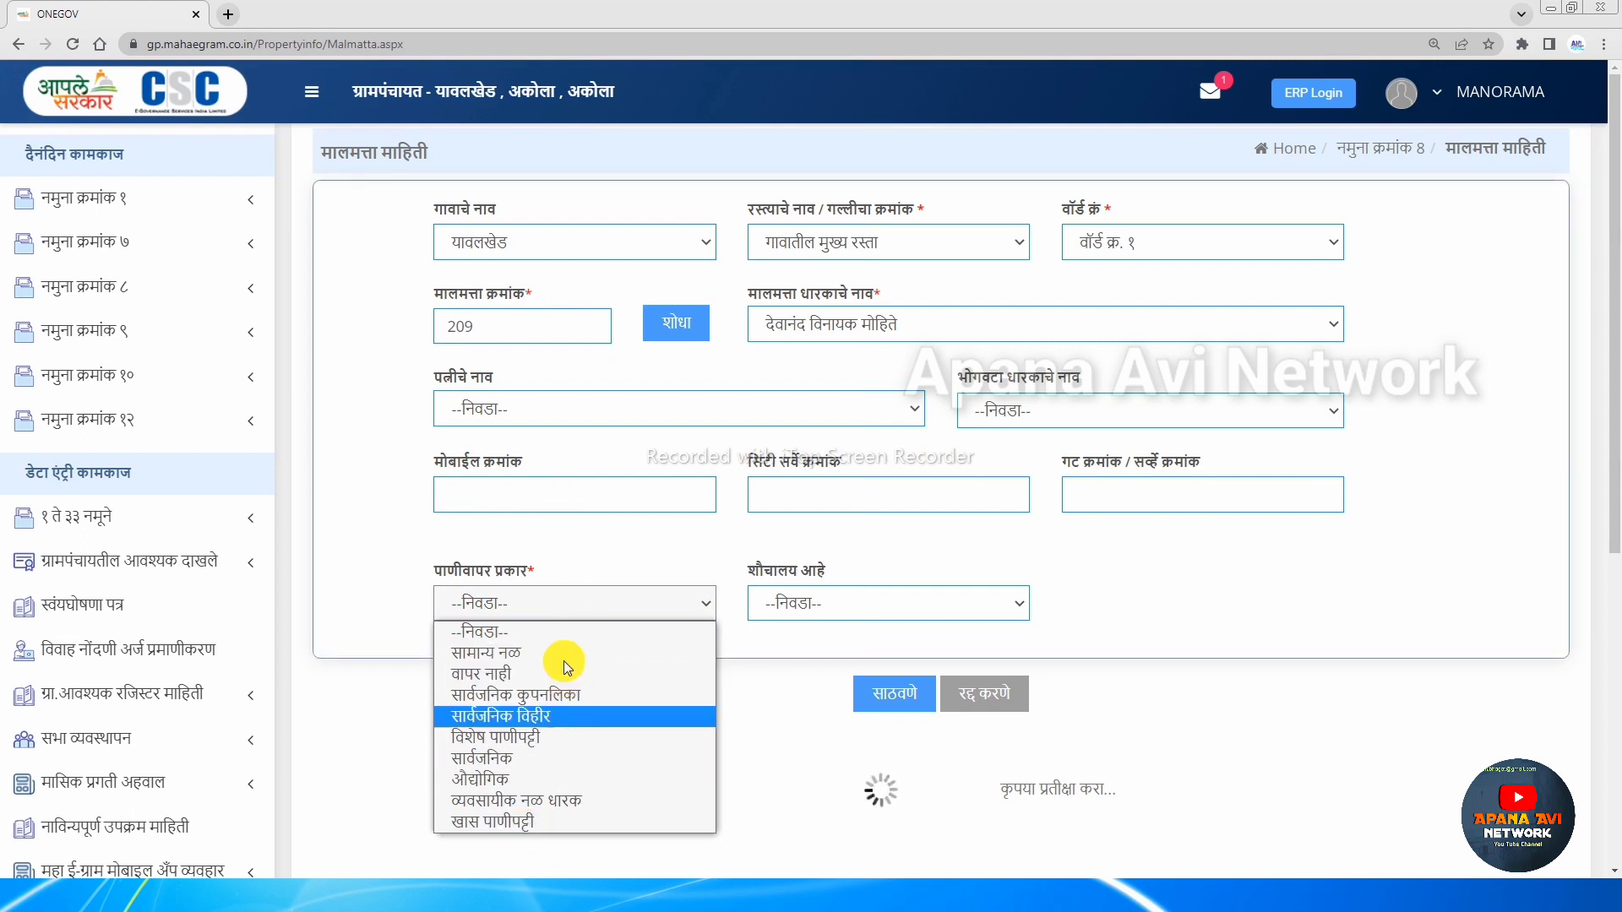
click(602, 537)
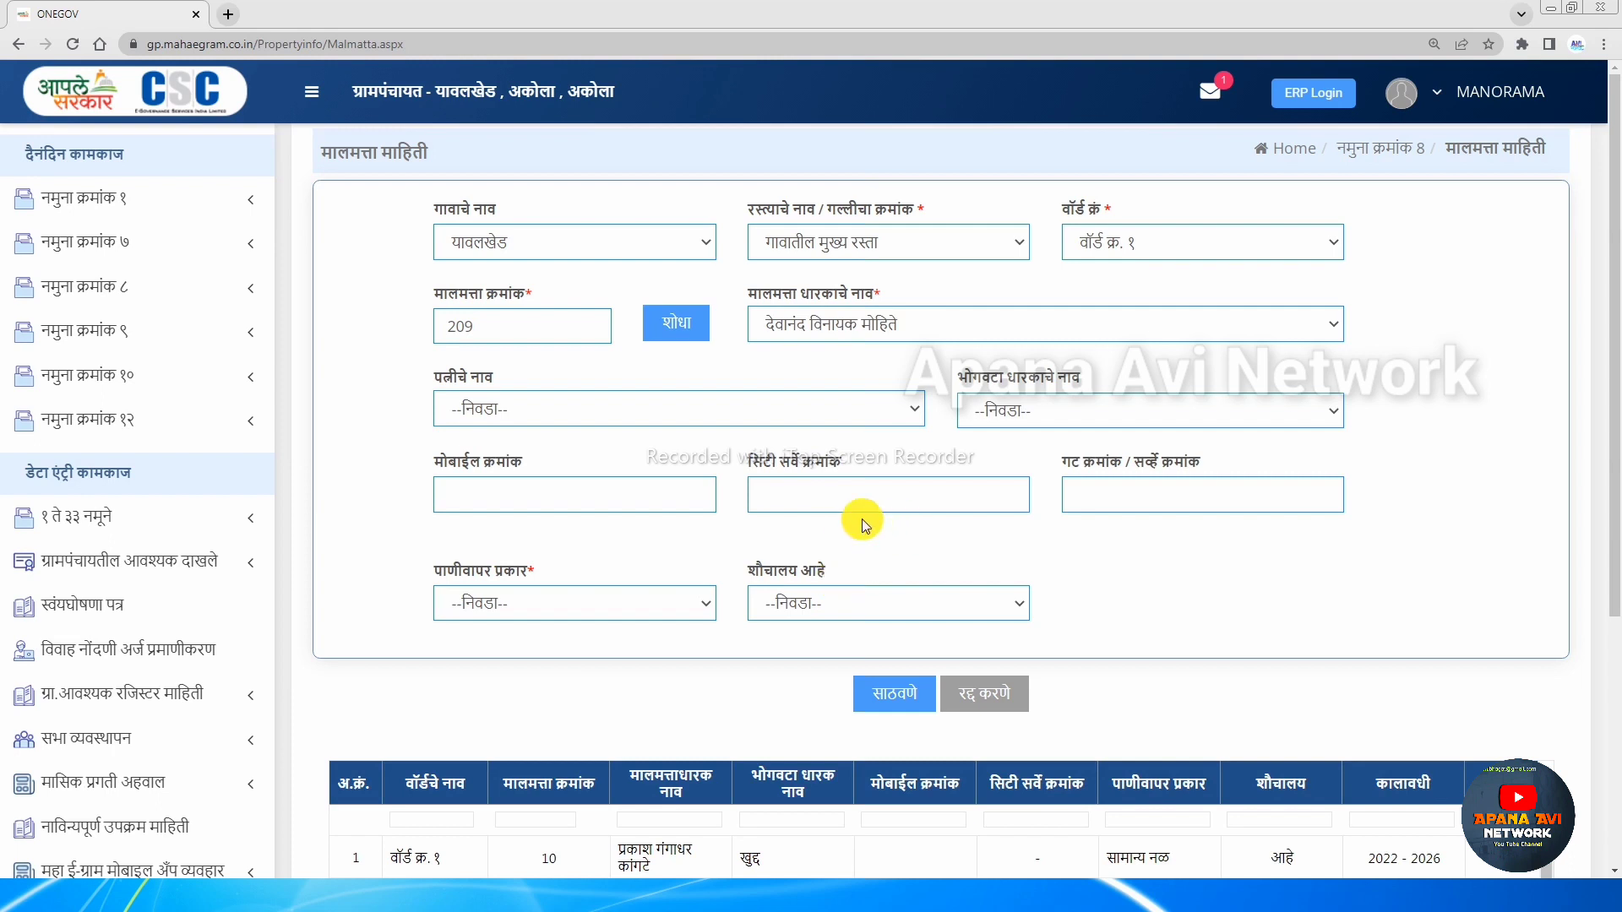
click(569, 605)
click(510, 676)
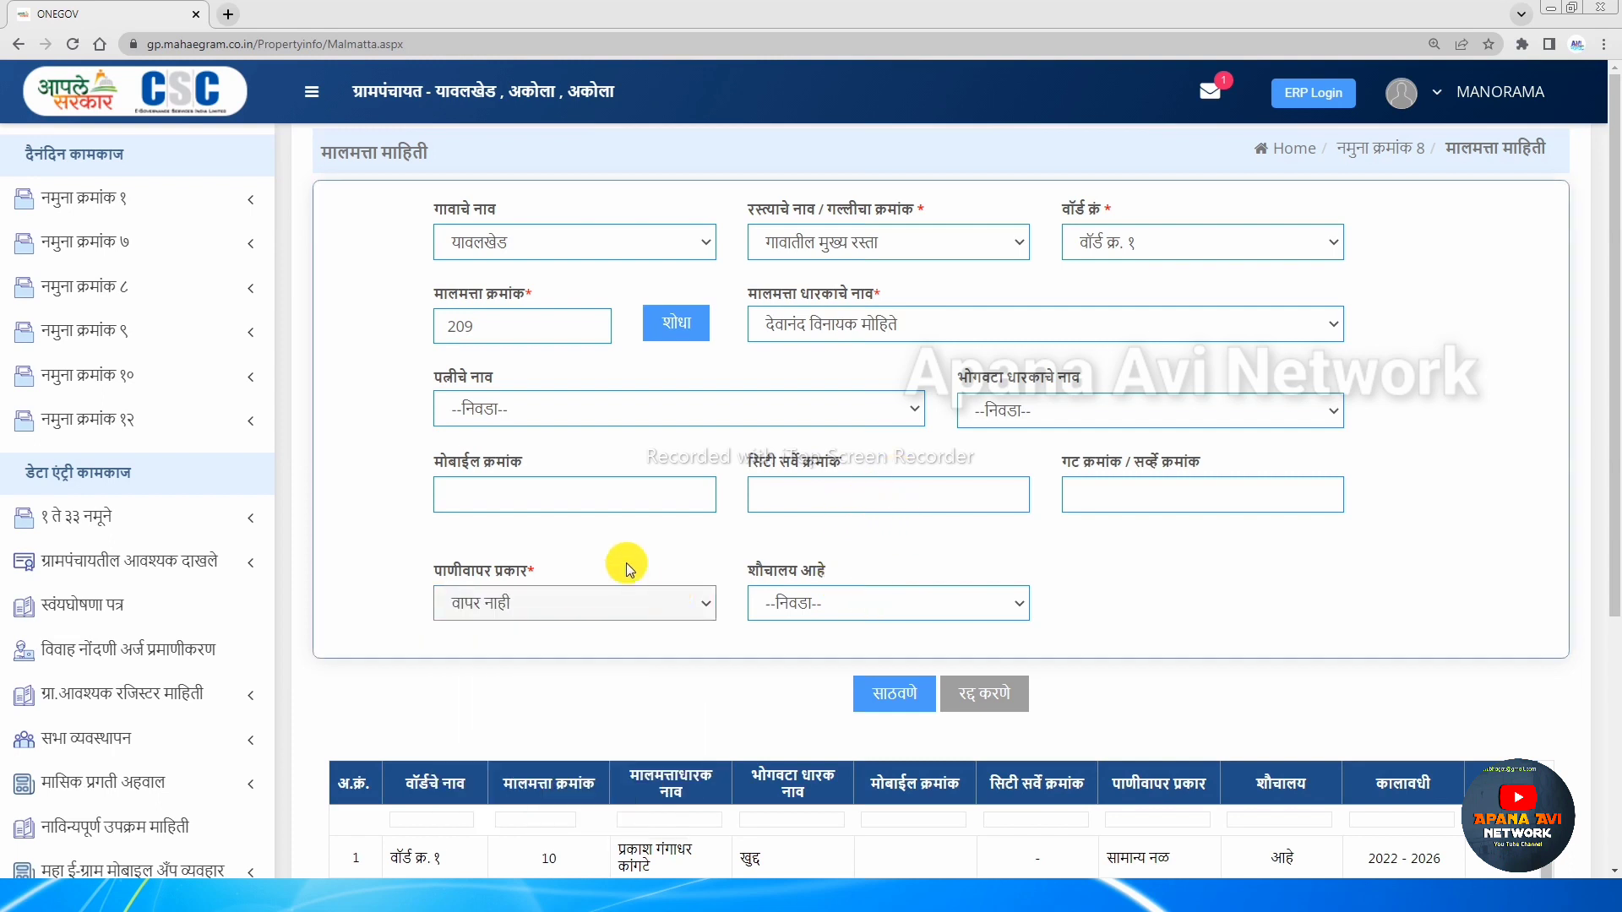
click(801, 613)
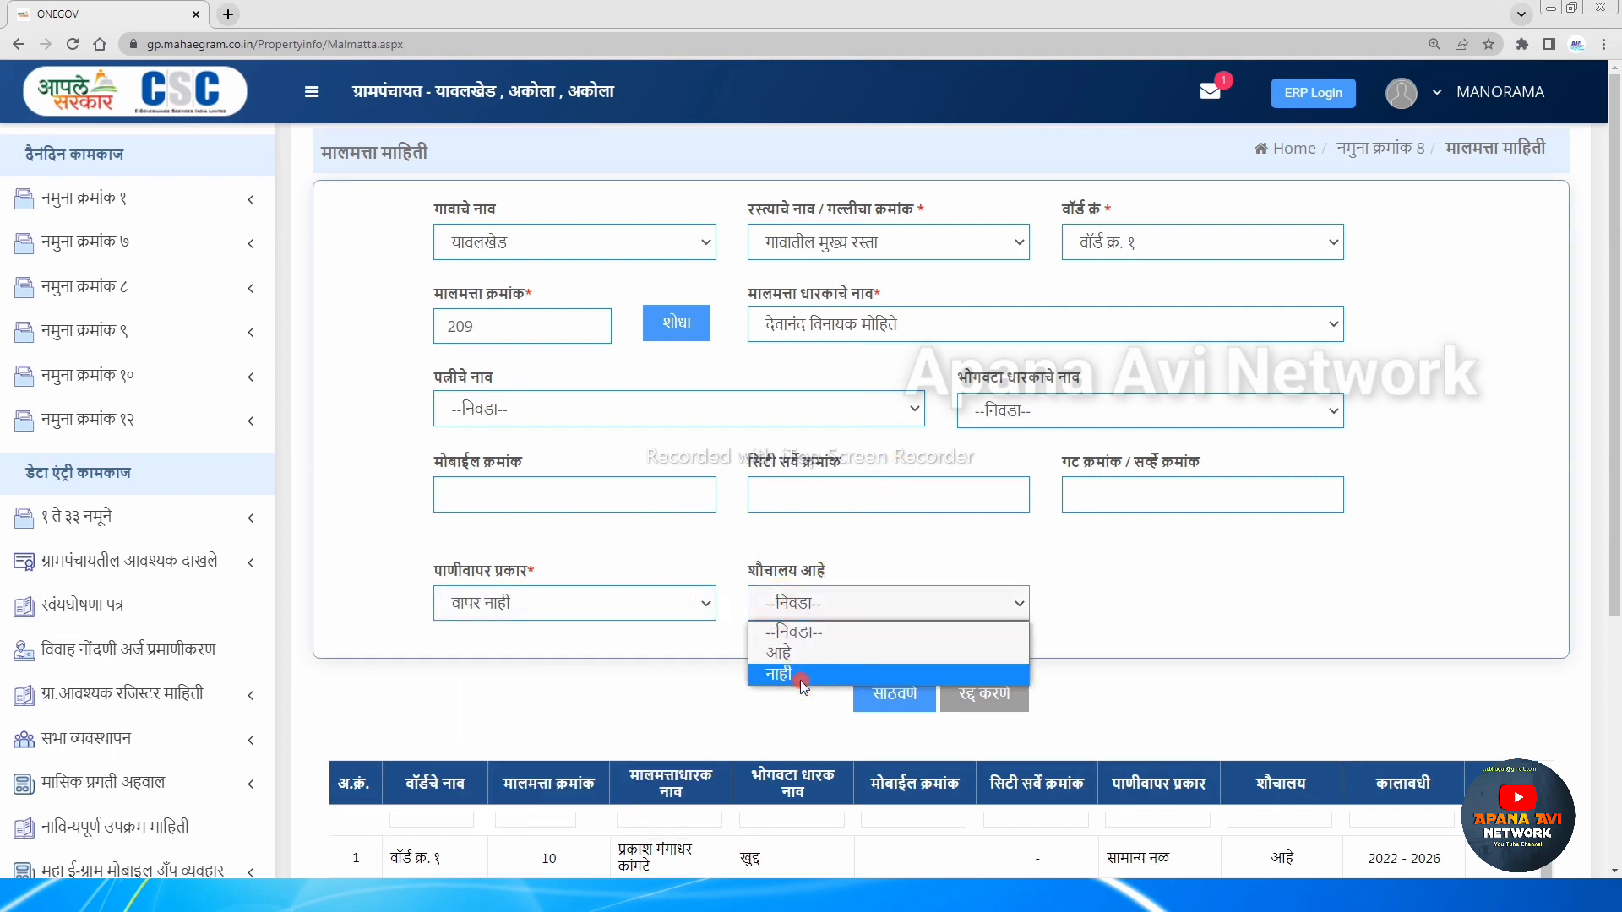
click(799, 679)
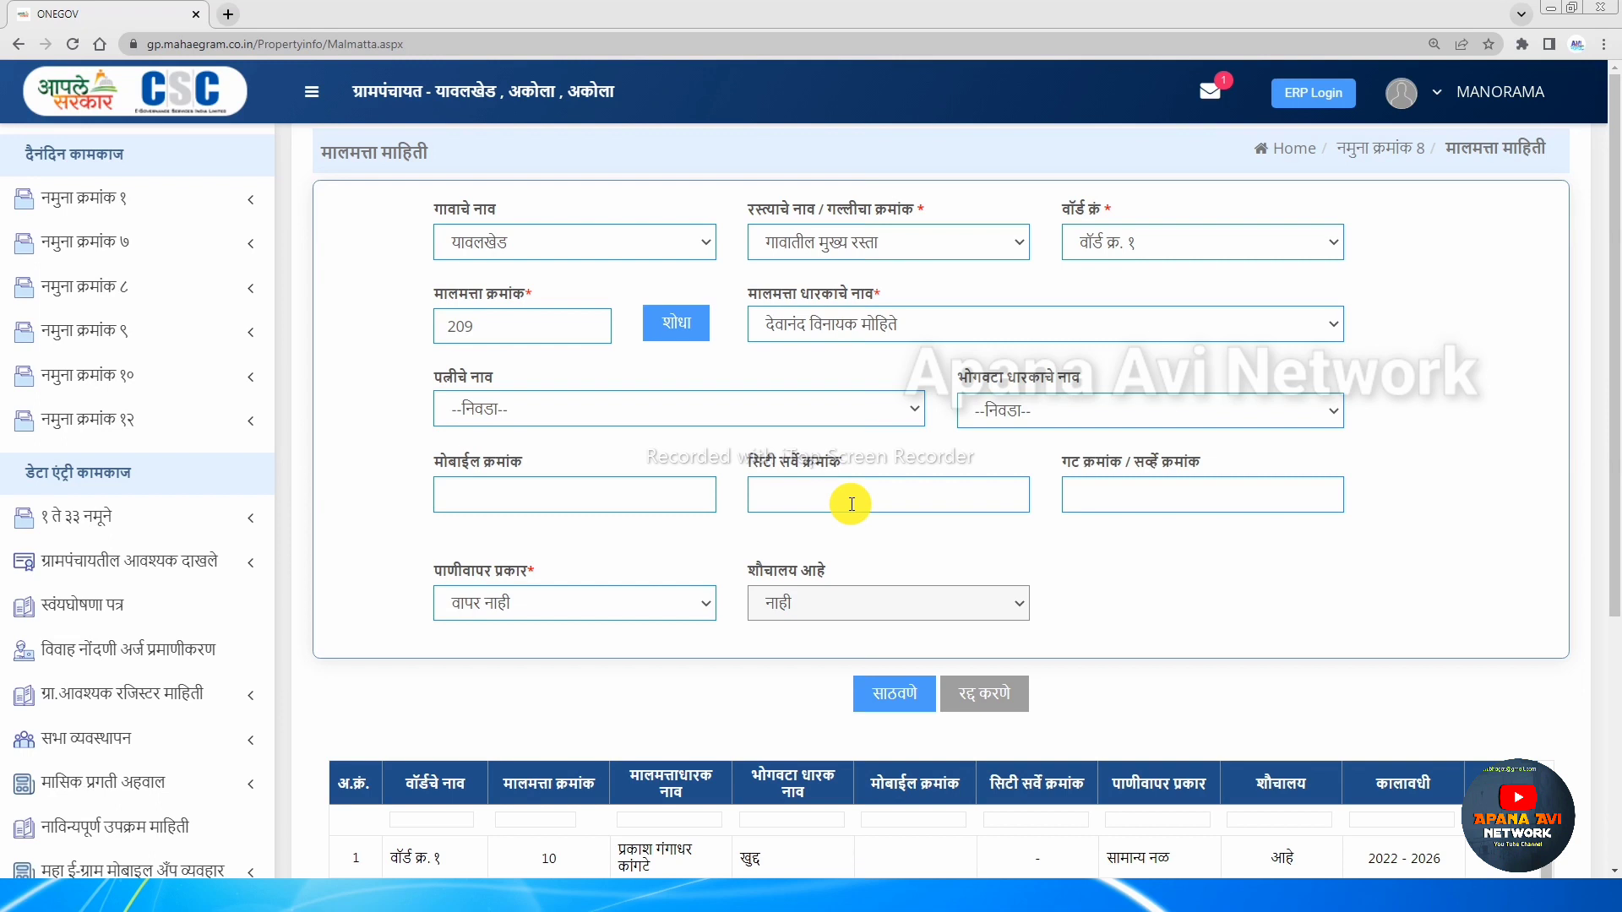
Save the property information and decline to register other names for the property
click(898, 701)
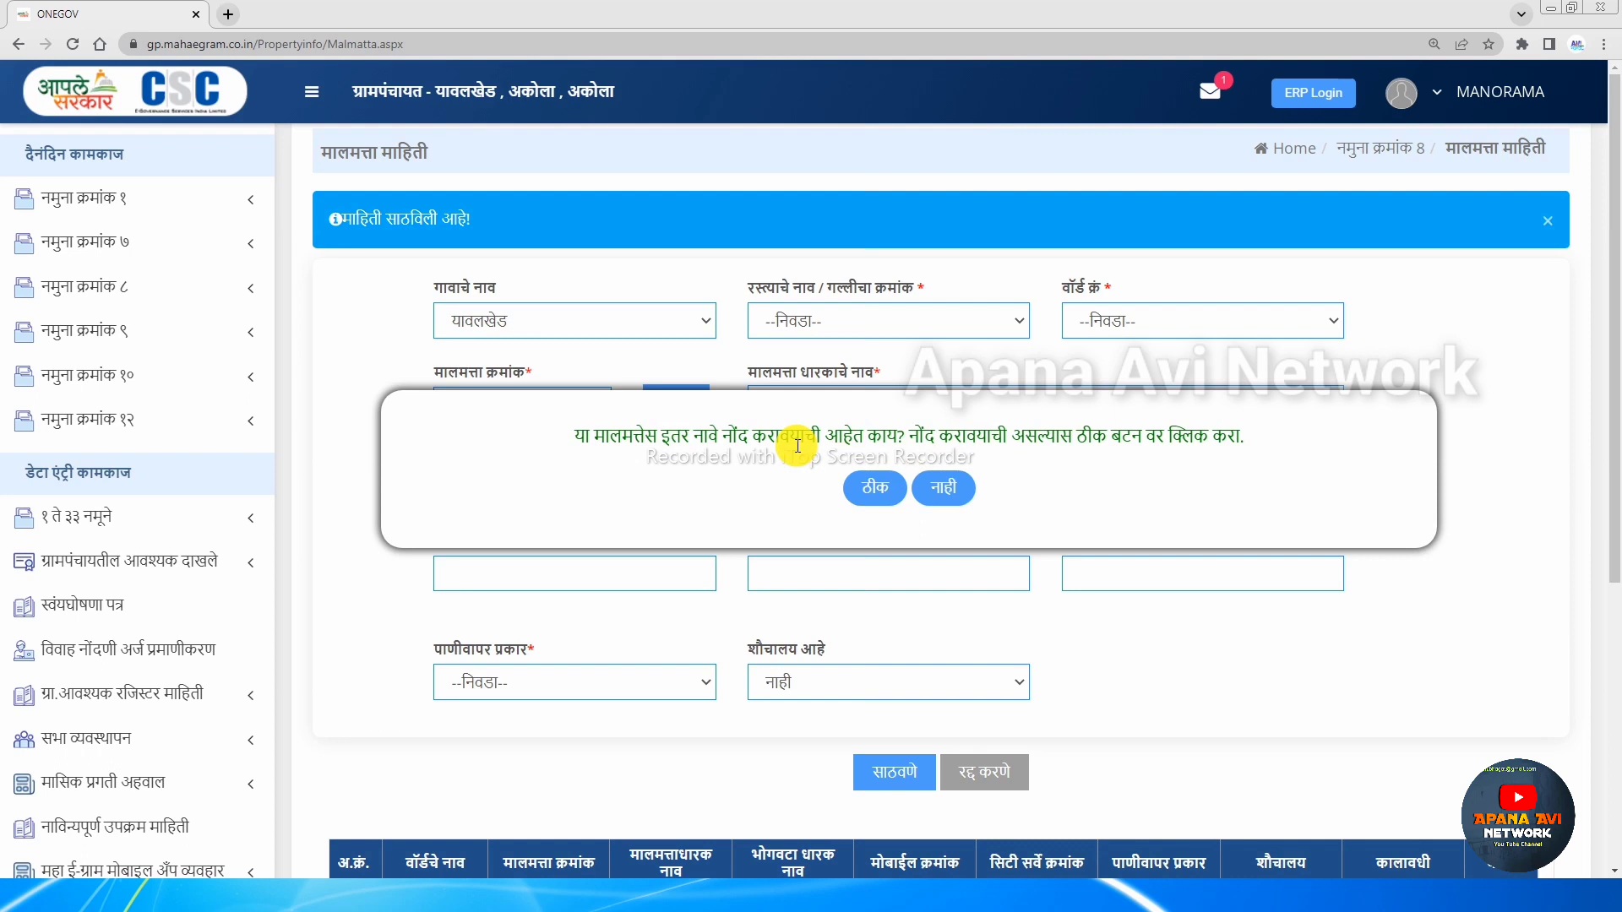
click(882, 496)
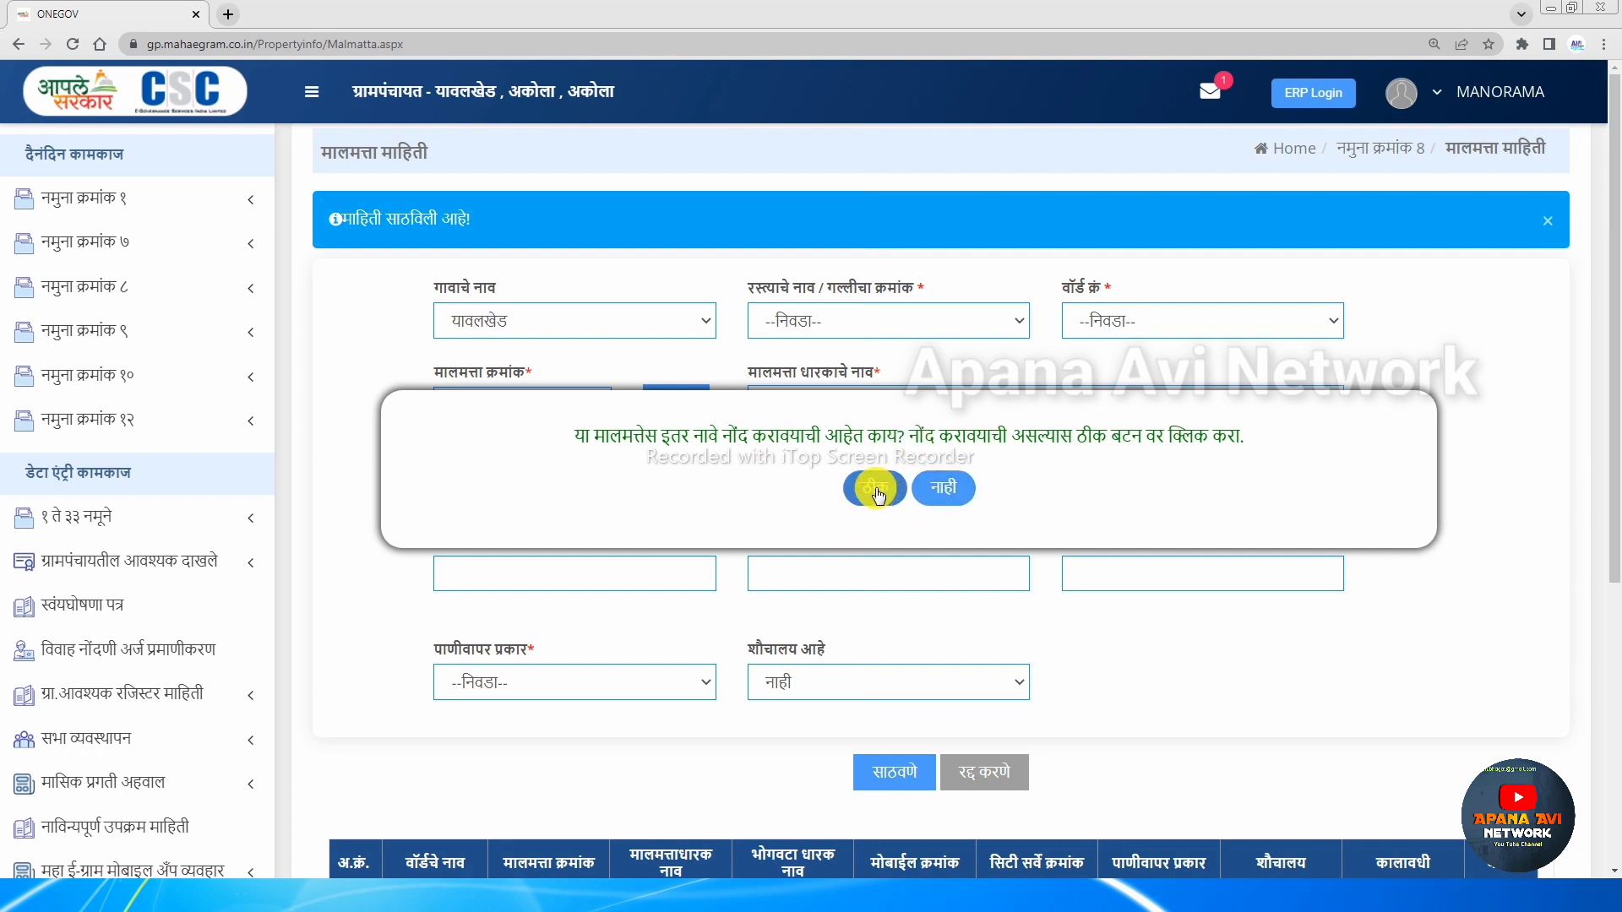
click(946, 491)
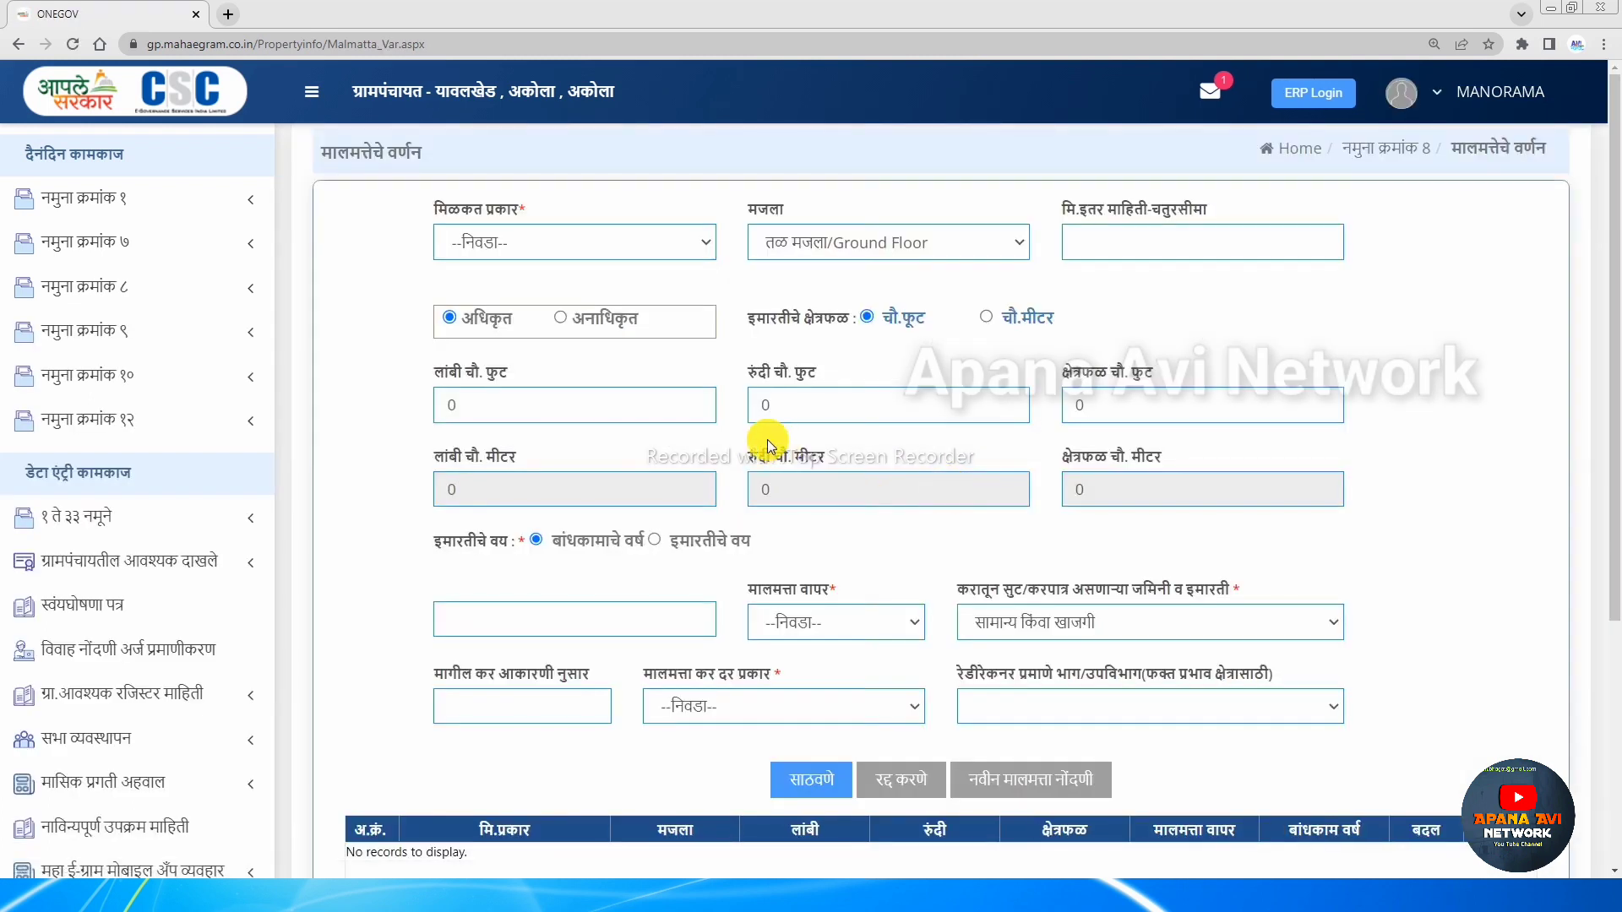
Set the property type (मिळकत प्रकार) to पडसर/खुली जागा in the property description form
scroll(507, 254, down, 1)
scroll(354, 169, up, 1)
click(507, 235)
click(520, 383)
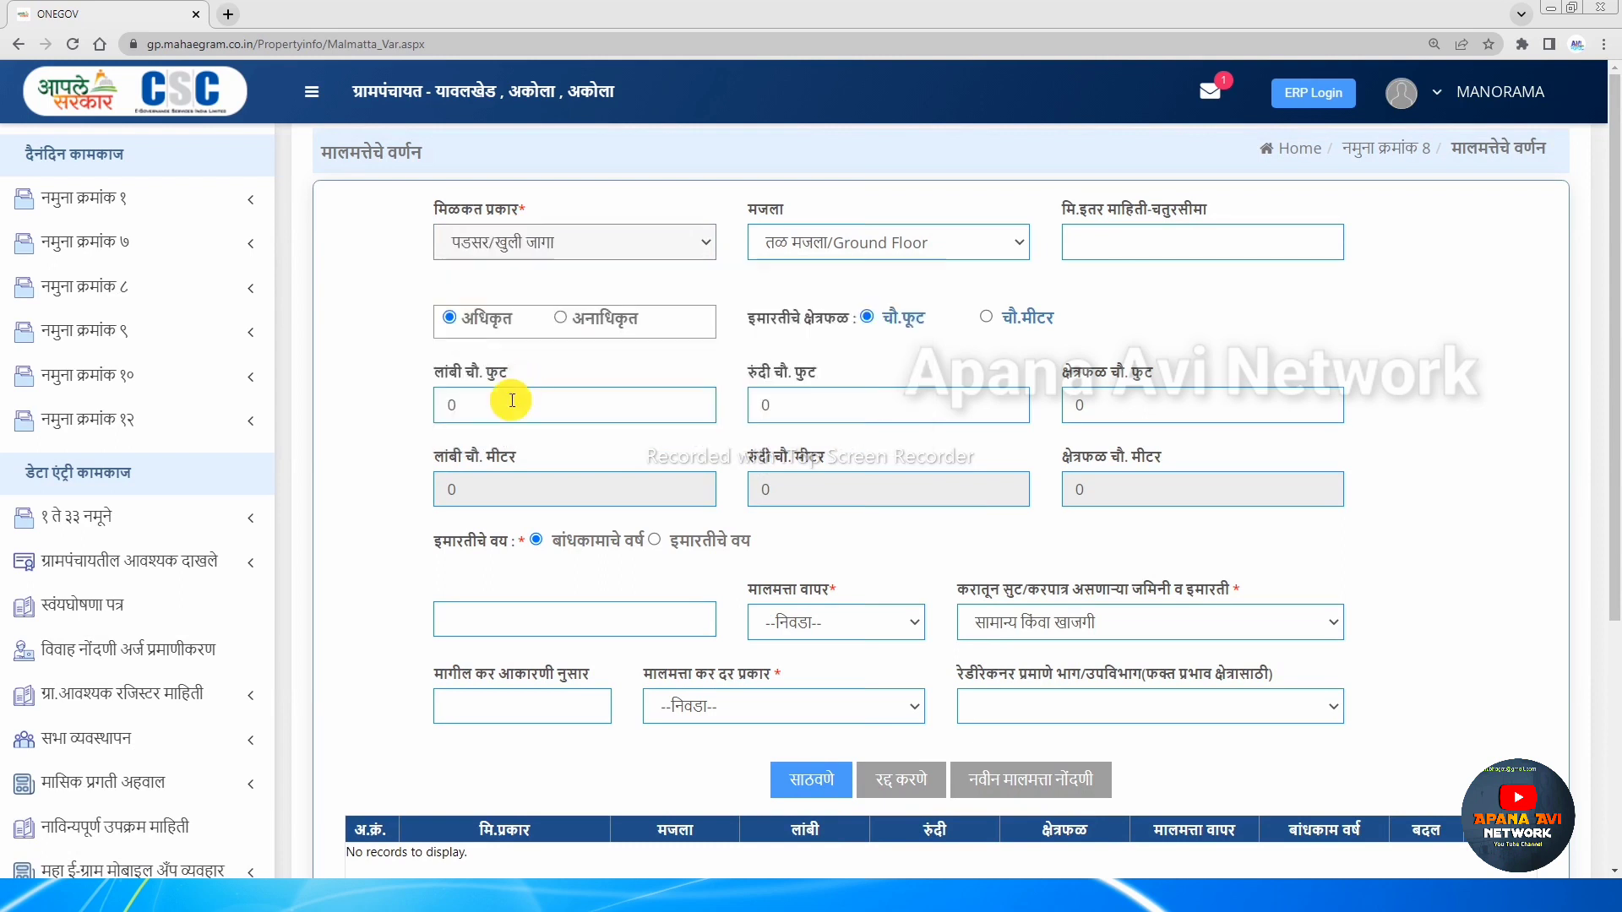
Set the plot's length to 25 feet, its width to 60 feet and the construction year to 2015
click(502, 406)
key(BackSpace)
text(25)
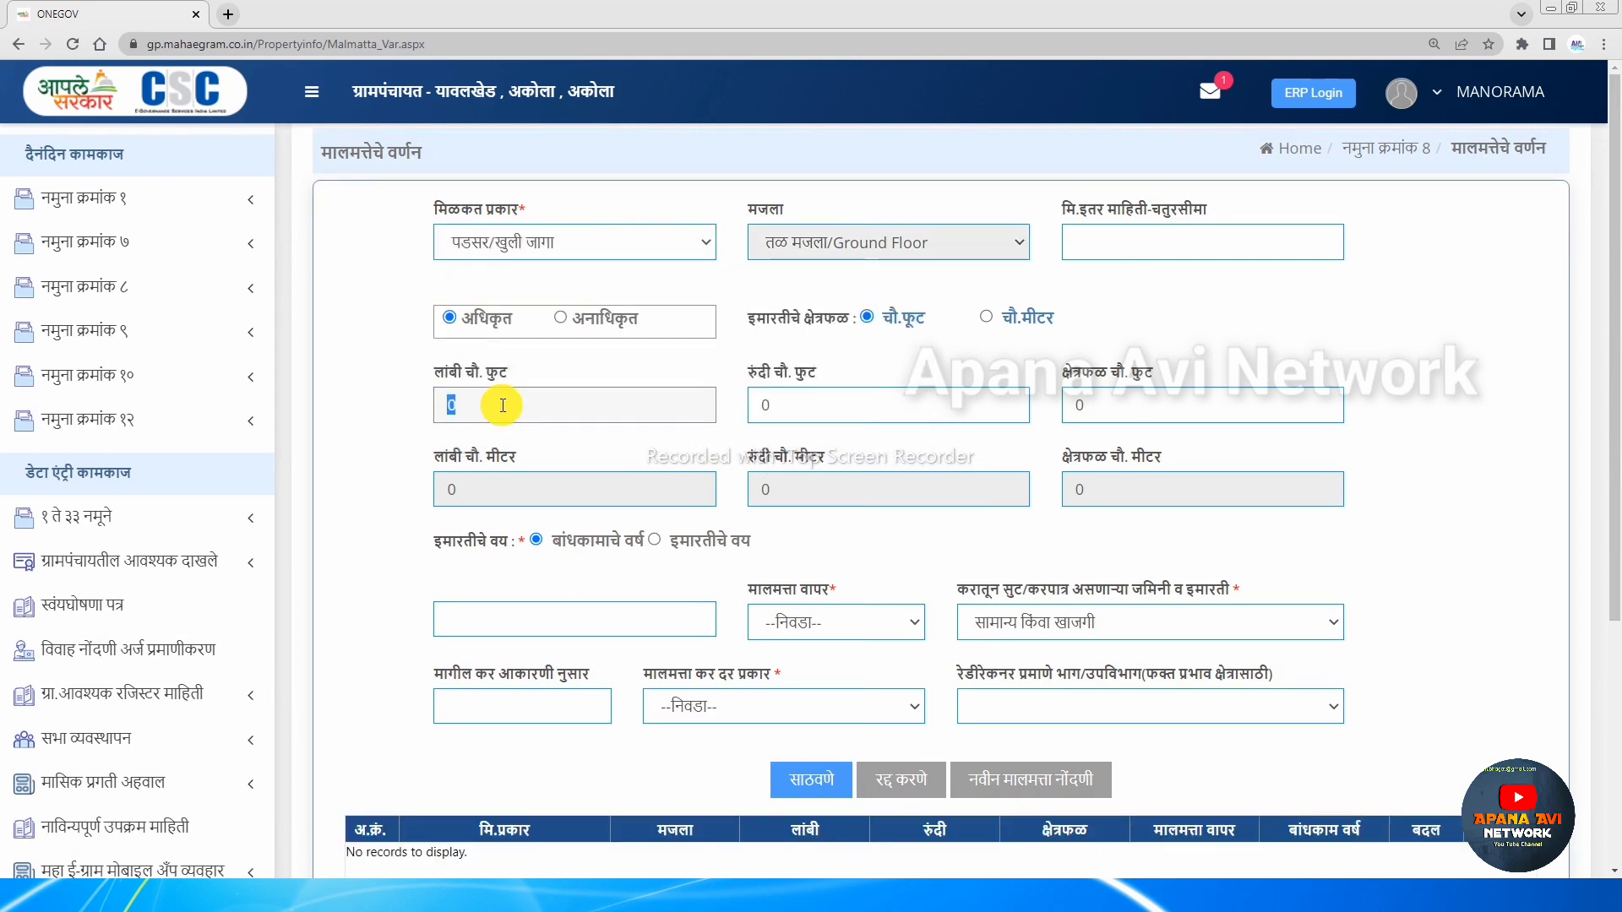
key(Tab)
text(60)
key(Tab)
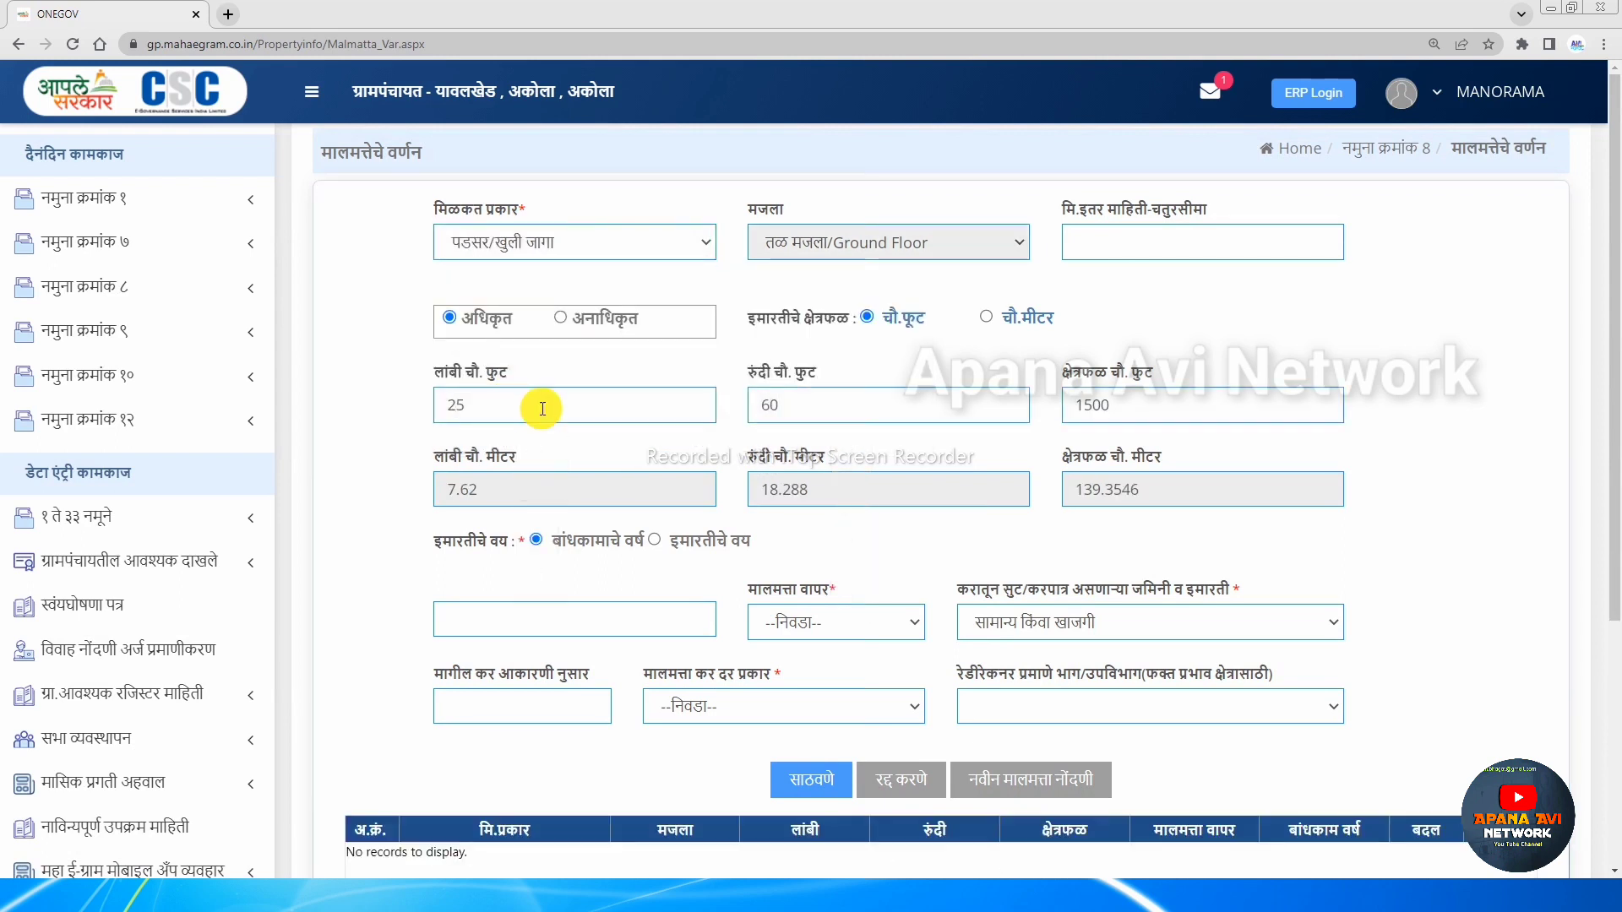
click(500, 621)
text(2015)
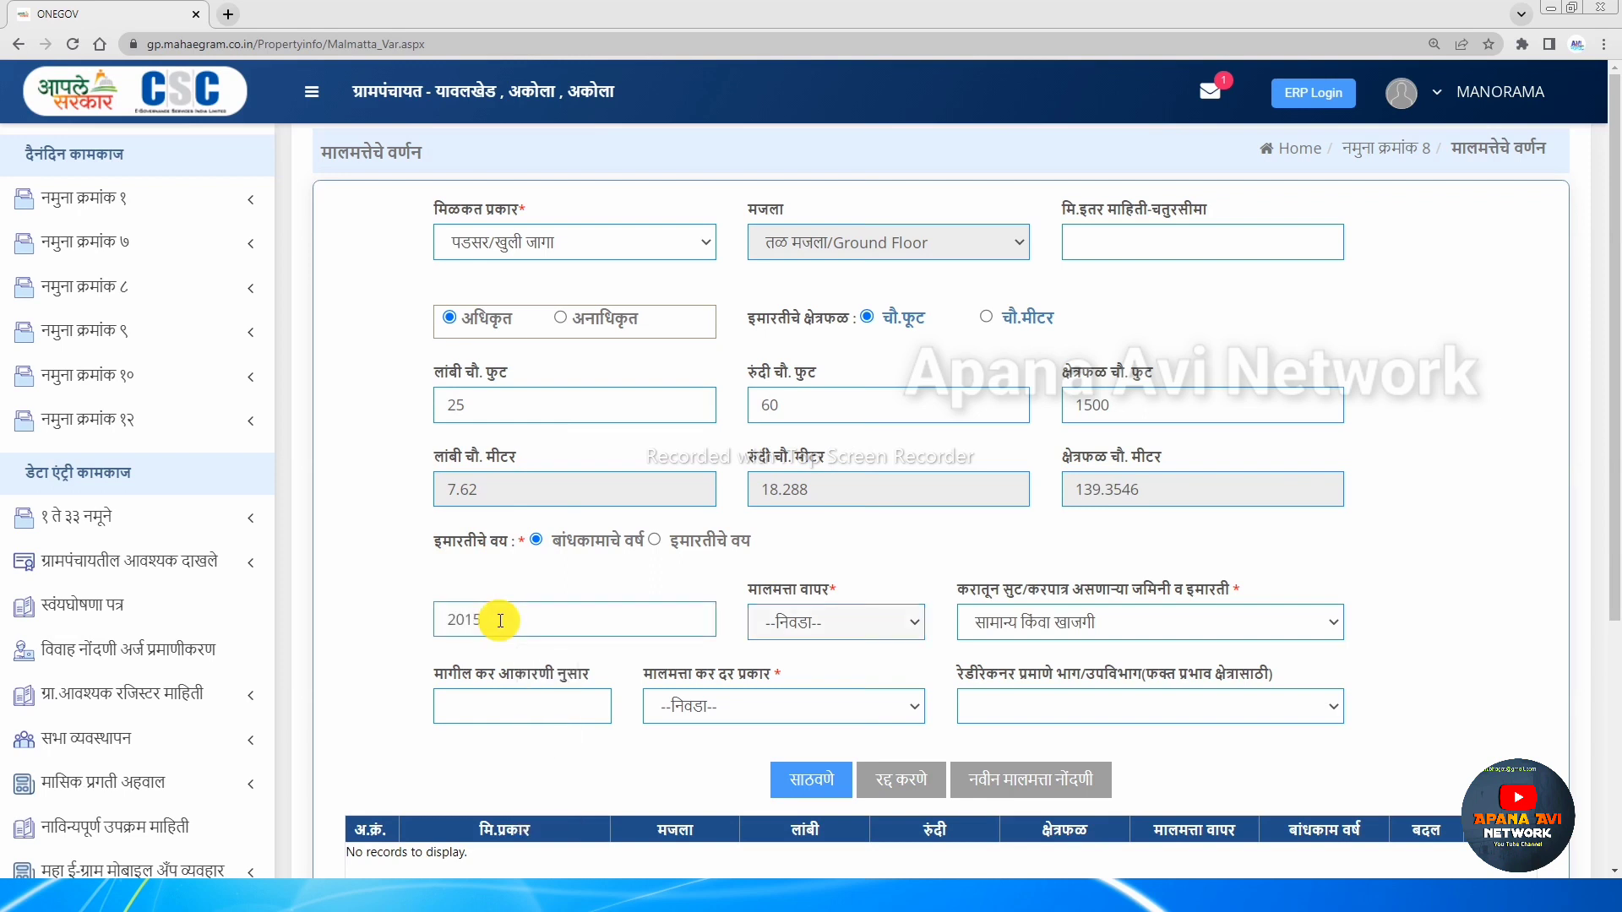
drag(414, 233, 517, 240)
click(517, 241)
click(519, 245)
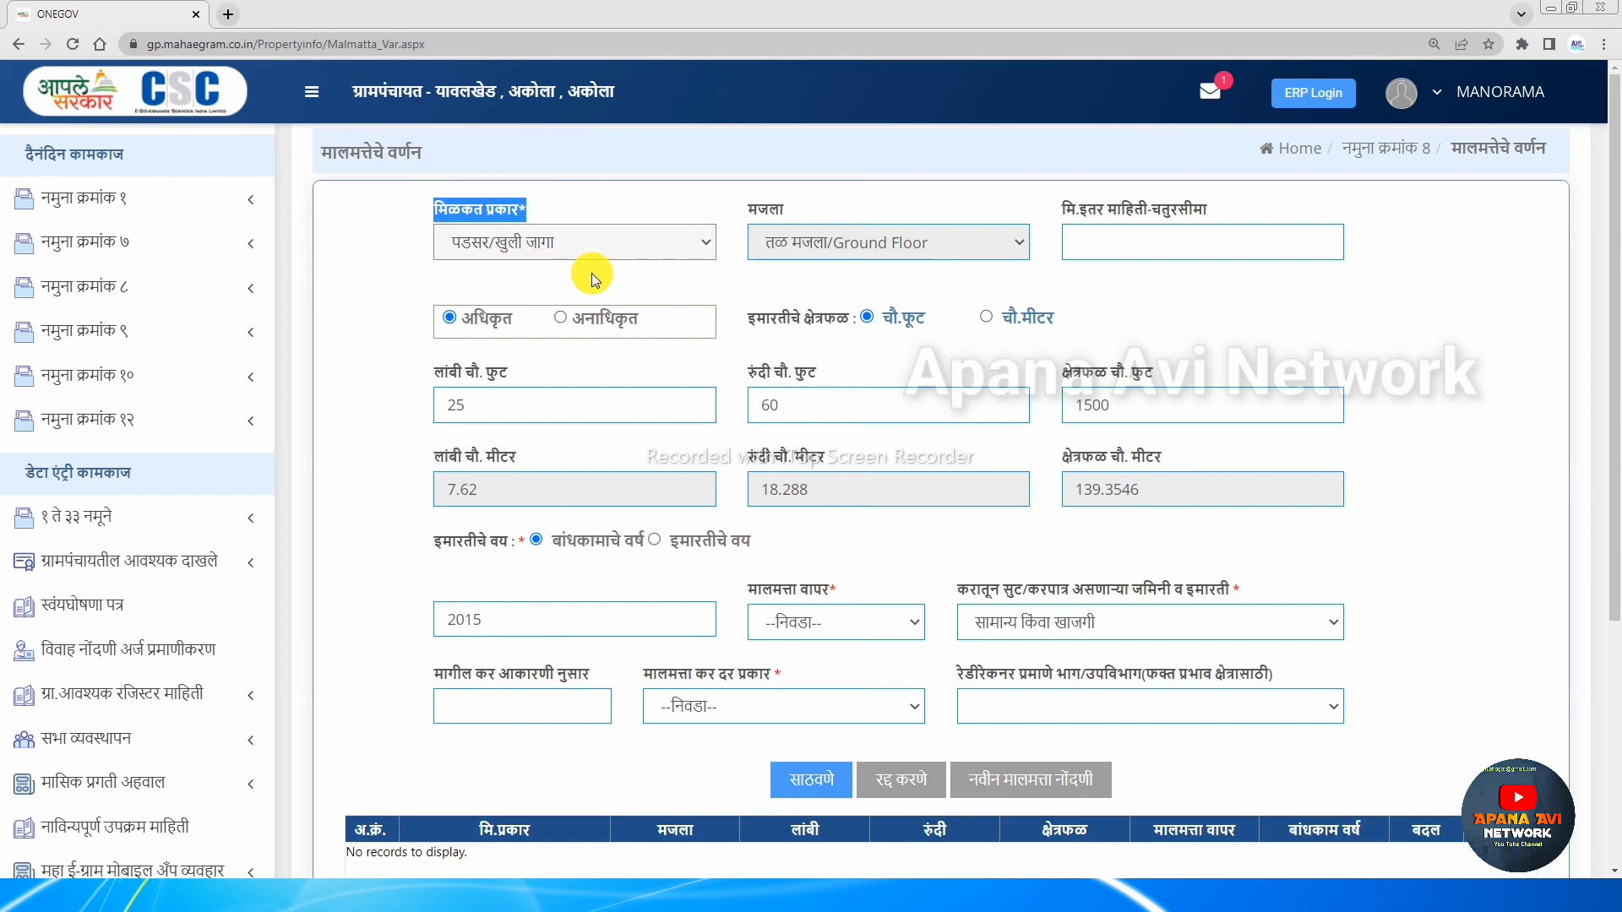
click(566, 289)
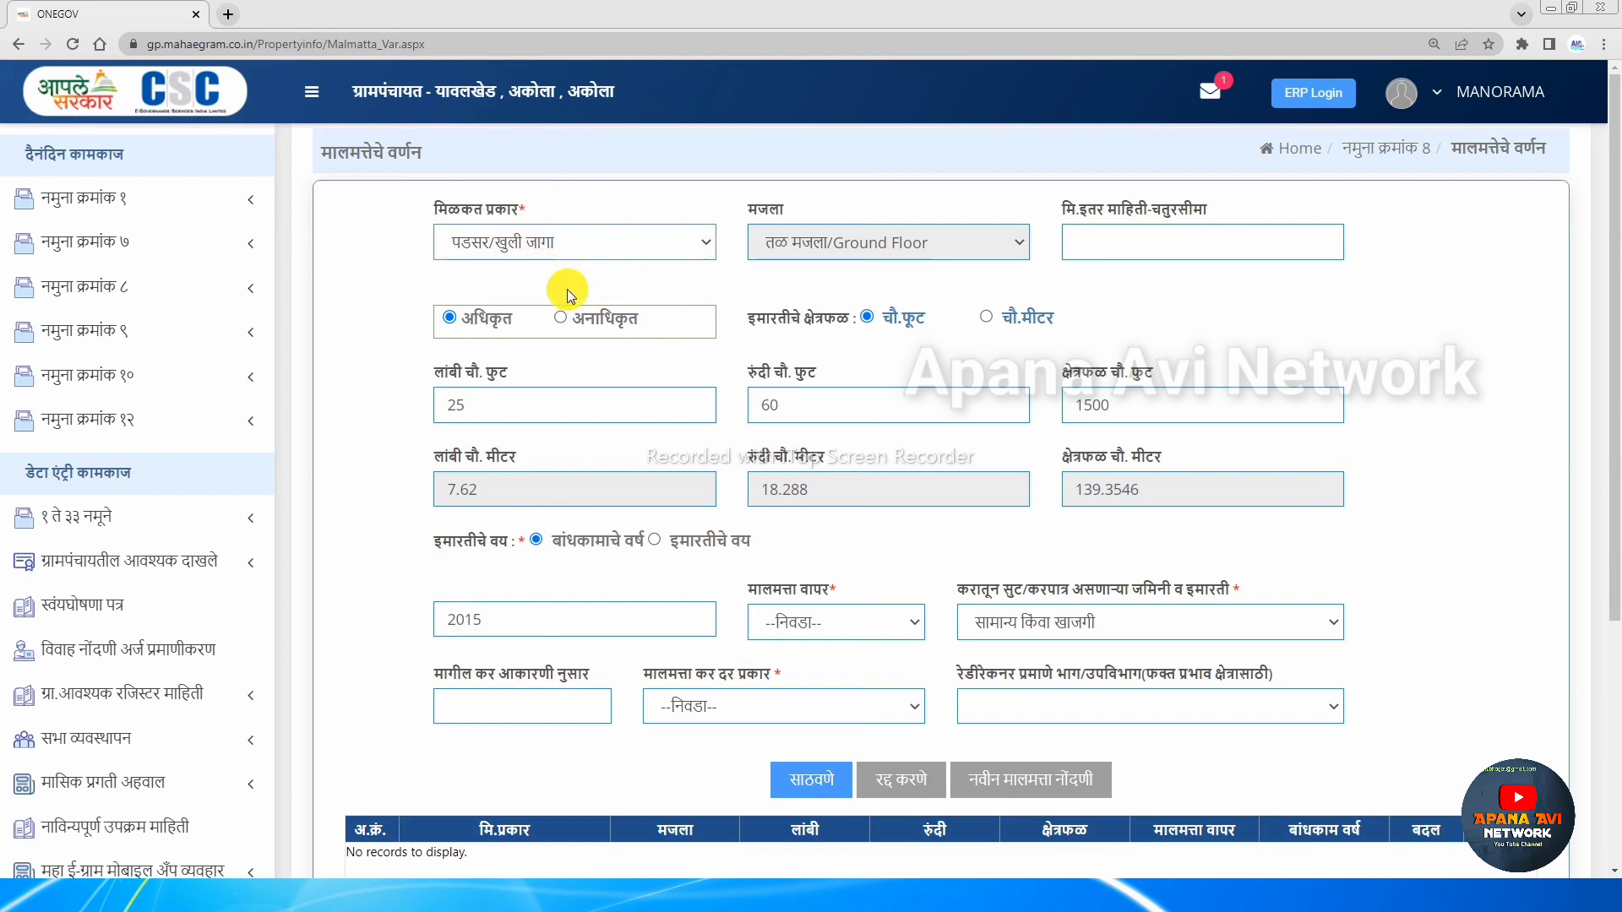
Set the property use (मालमत्ता वापर) to रहिवाशी and the tax rate type to गावठाणाचे दर प्रती चौ.मी, and save the property description
click(807, 623)
click(722, 712)
click(705, 759)
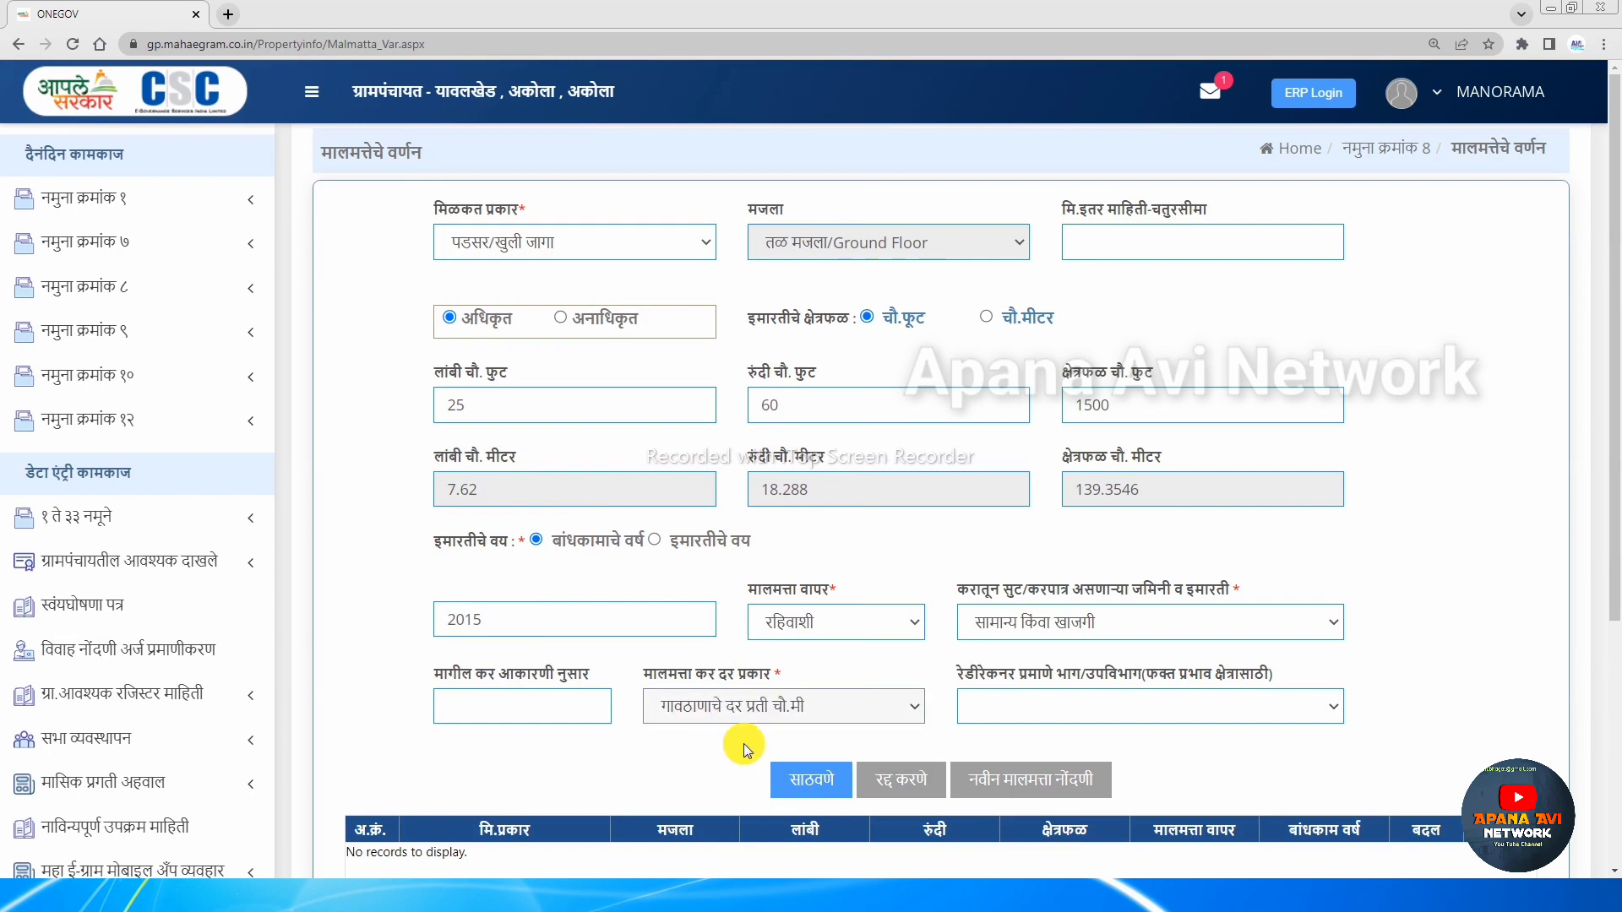
scroll(934, 536, down, 3)
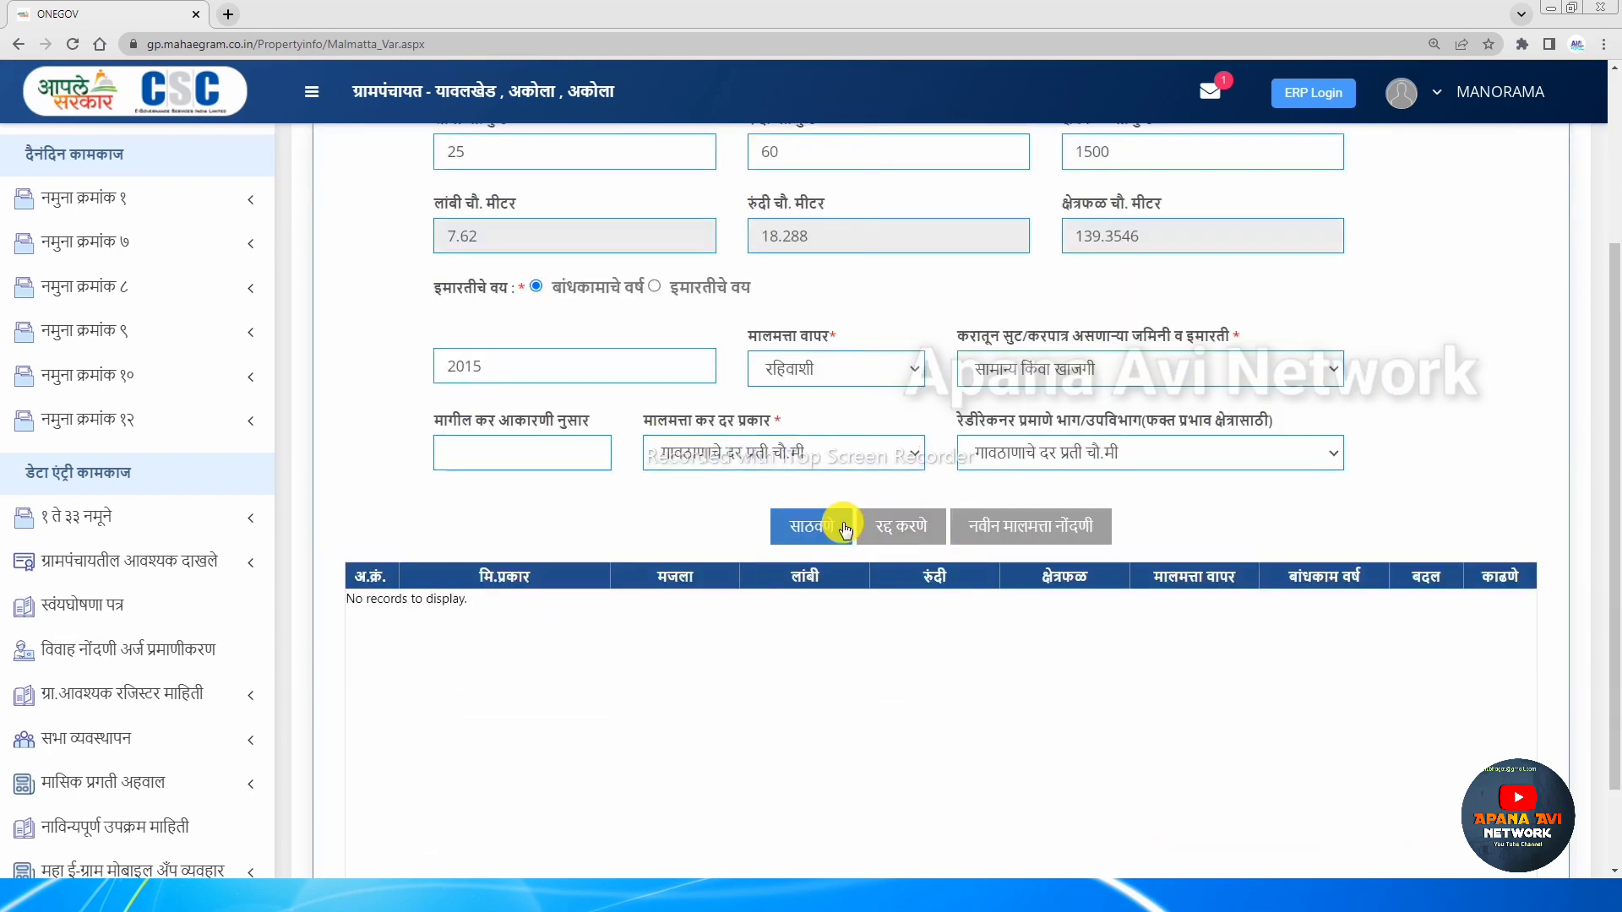
scroll(810, 669, up, 2)
click(811, 695)
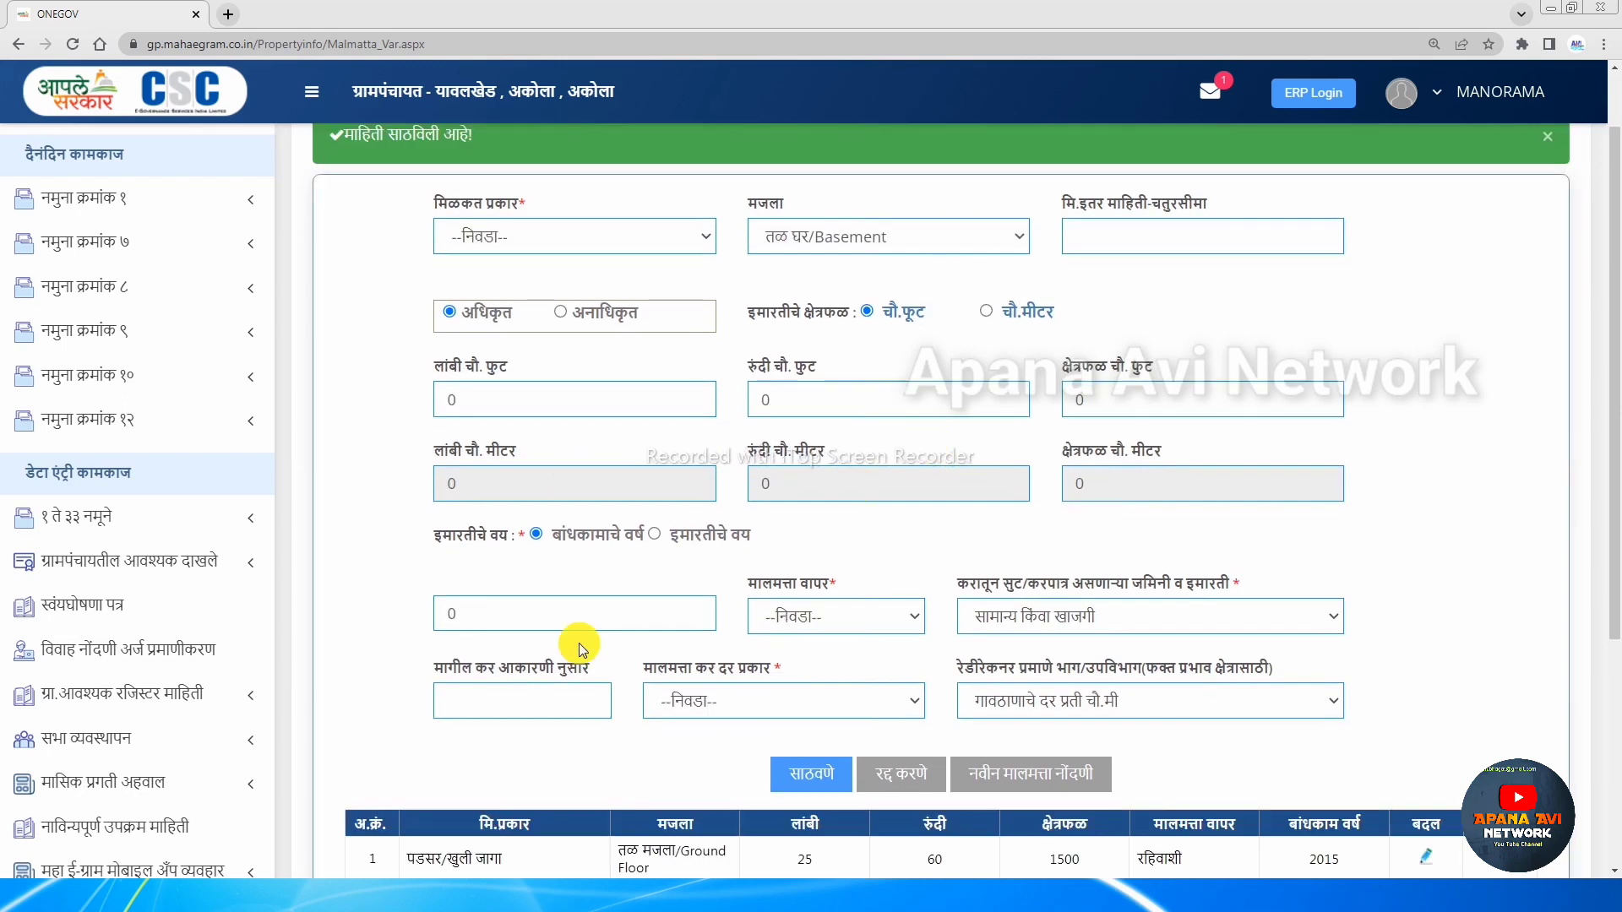
Check the saved पडसर/खुली जागा record and start a new property registration (नवीन मालमत्ता नोंदणी)
scroll(778, 681, down, 3)
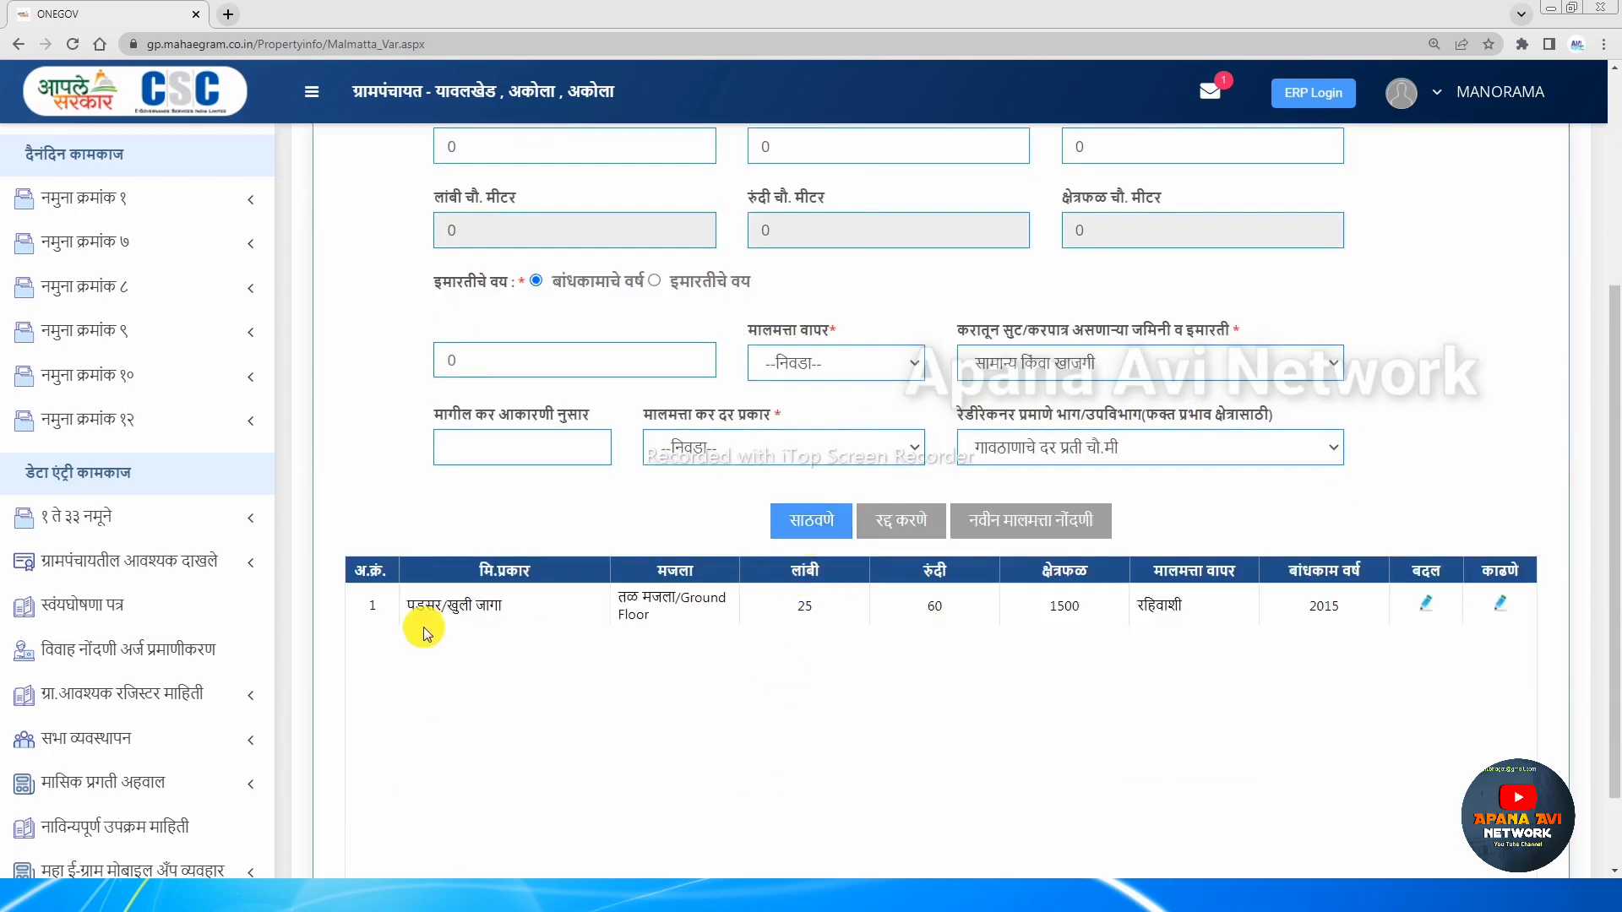
click(1431, 613)
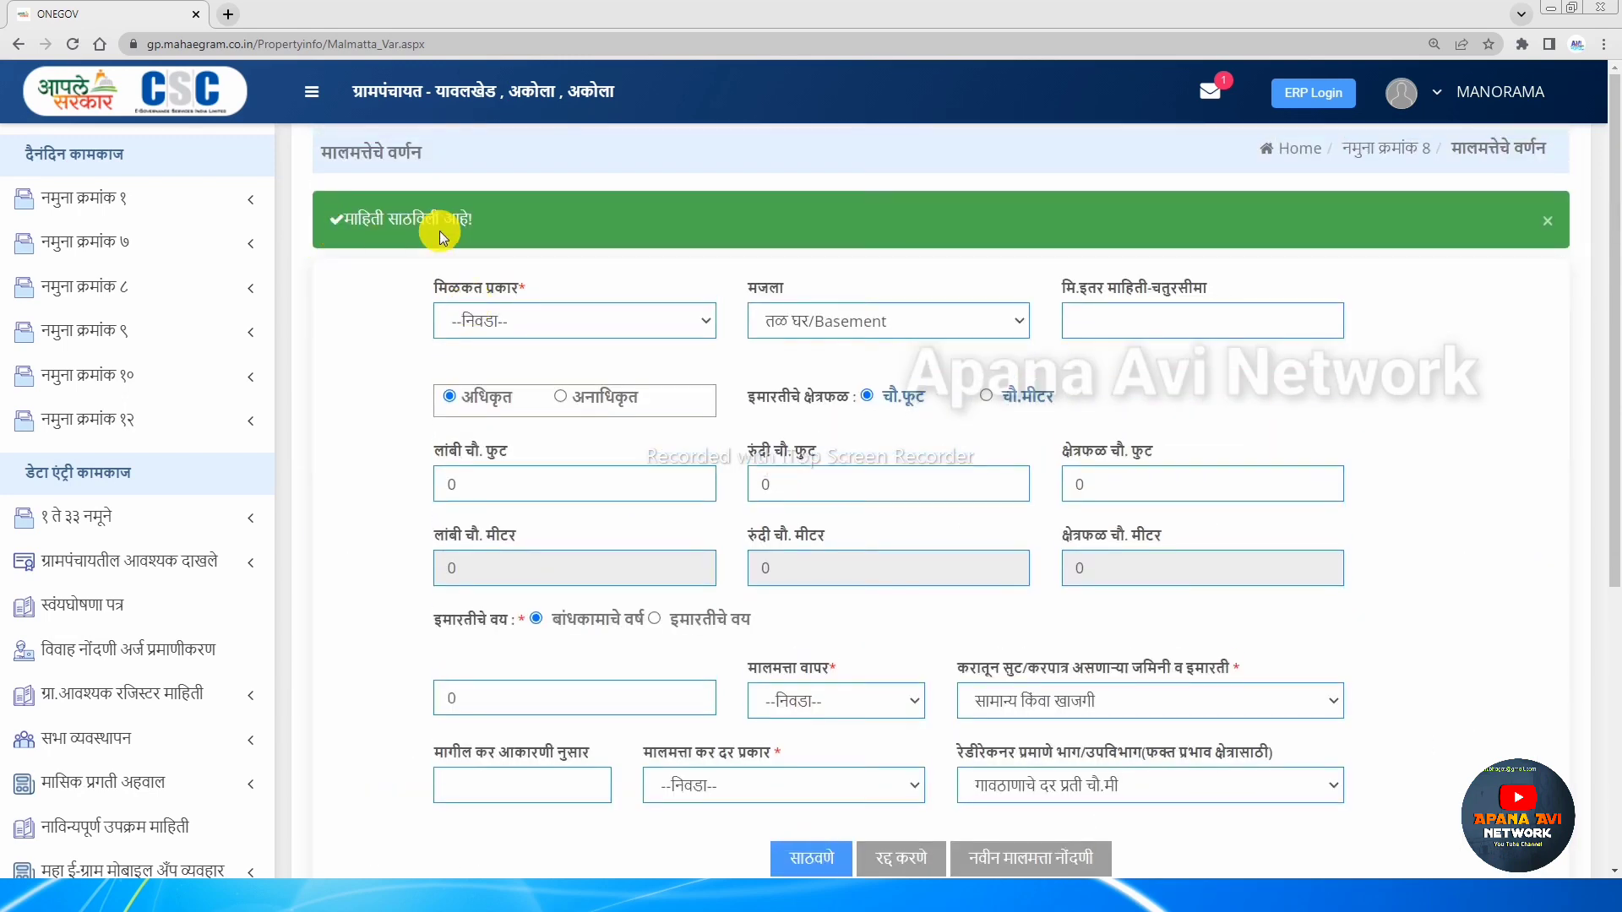
scroll(1011, 712, down, 2)
click(1013, 709)
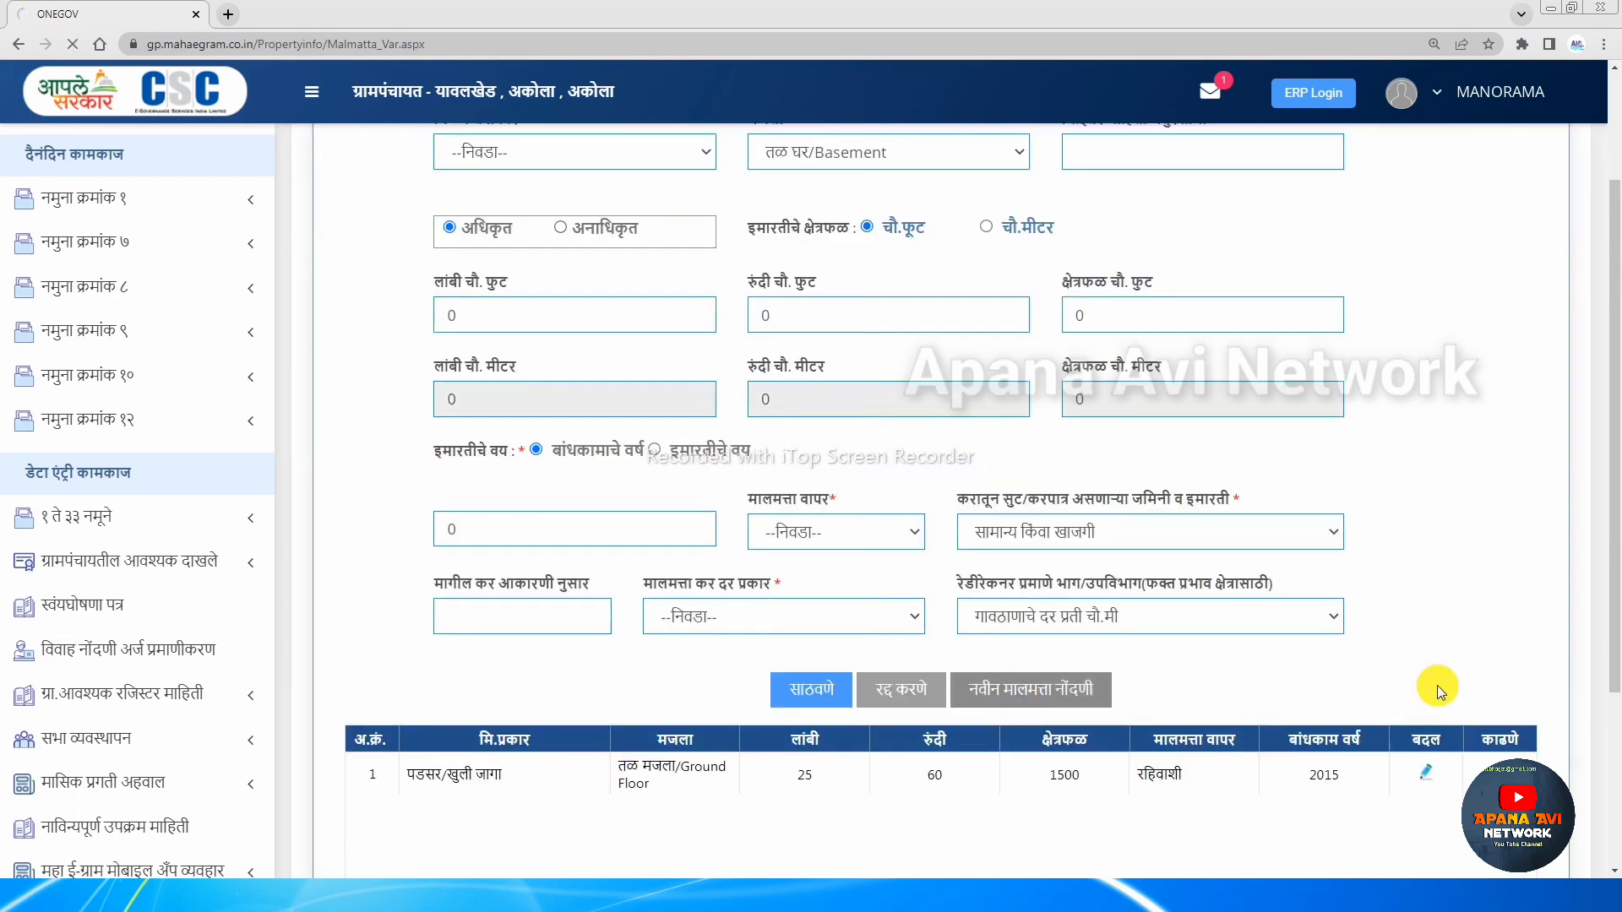